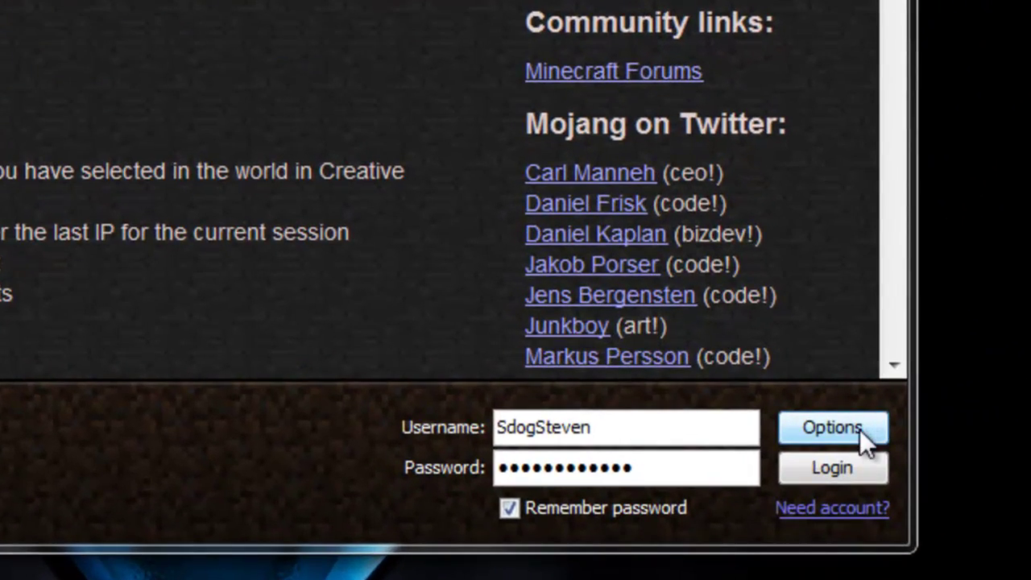
# - Force a game update in the Minecraft launcher options, log in to download it, and minimize the game window
pyautogui.click(859, 429)
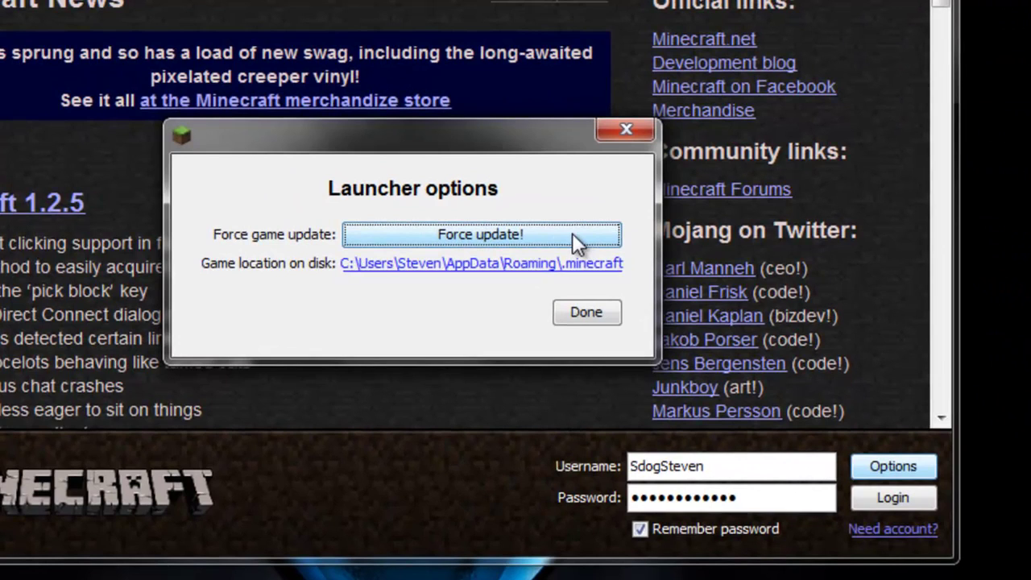
pyautogui.click(573, 235)
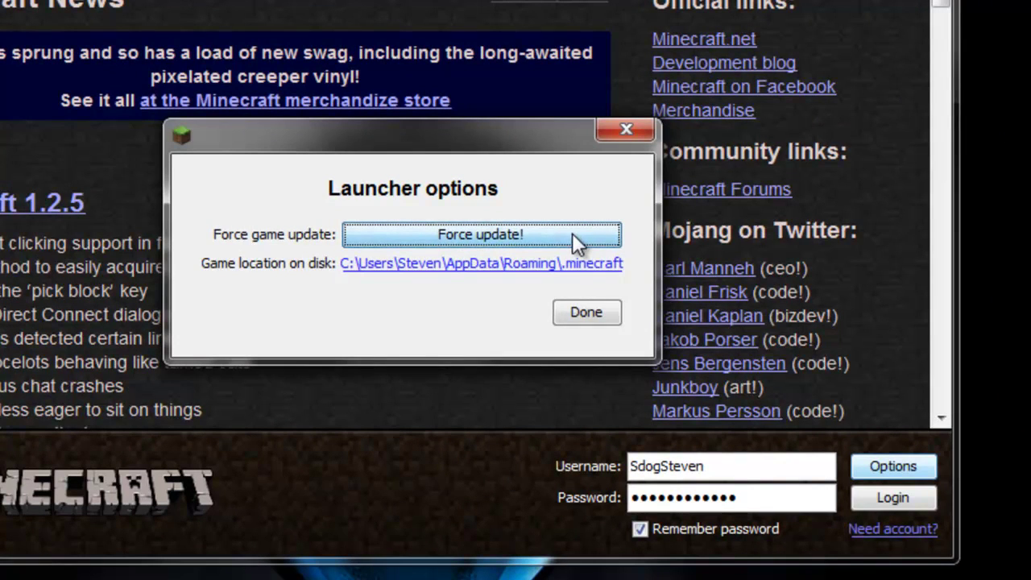
pyautogui.click(585, 313)
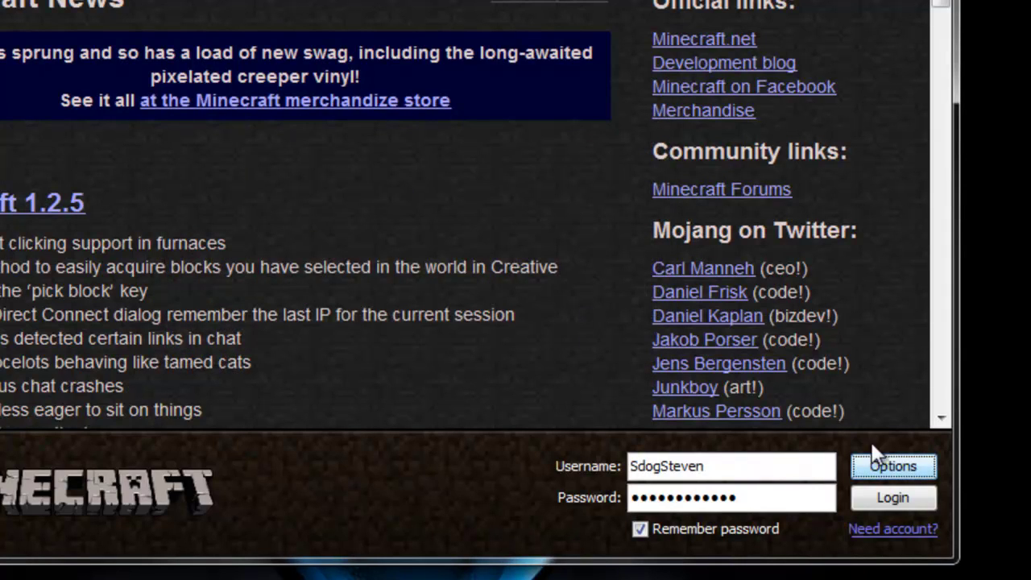
pyautogui.click(889, 500)
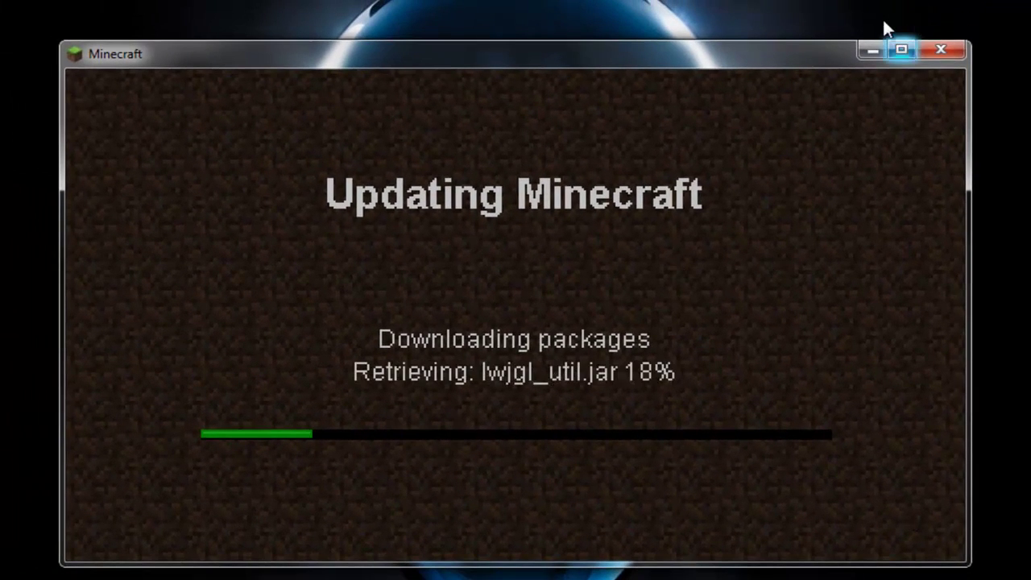
pyautogui.click(872, 49)
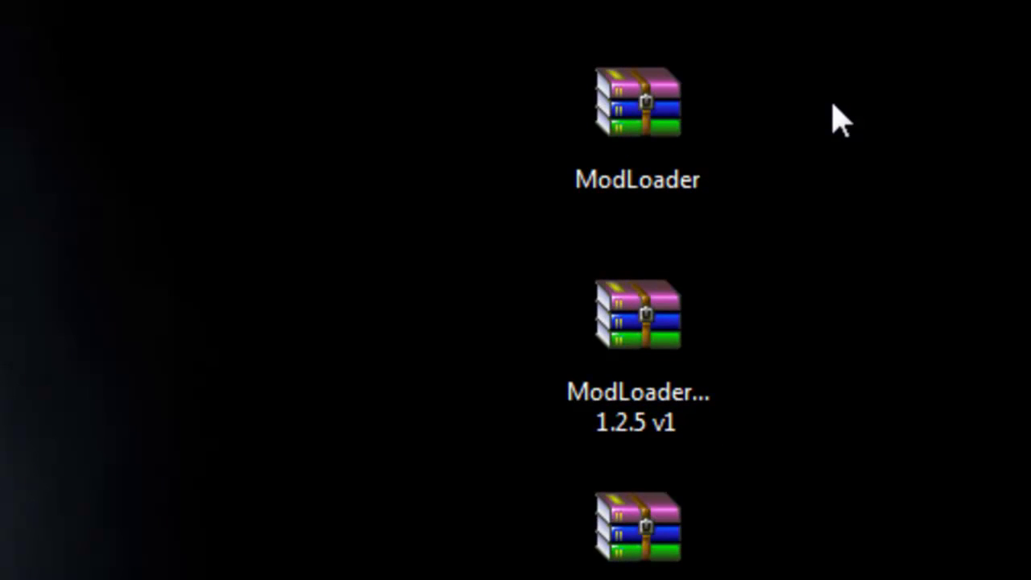
# - Review the downloaded mod archives on the desktop, from ModLoader through Flans Mod 1.4.1 for Minecraft 1.2.5
pyautogui.click(675, 323)
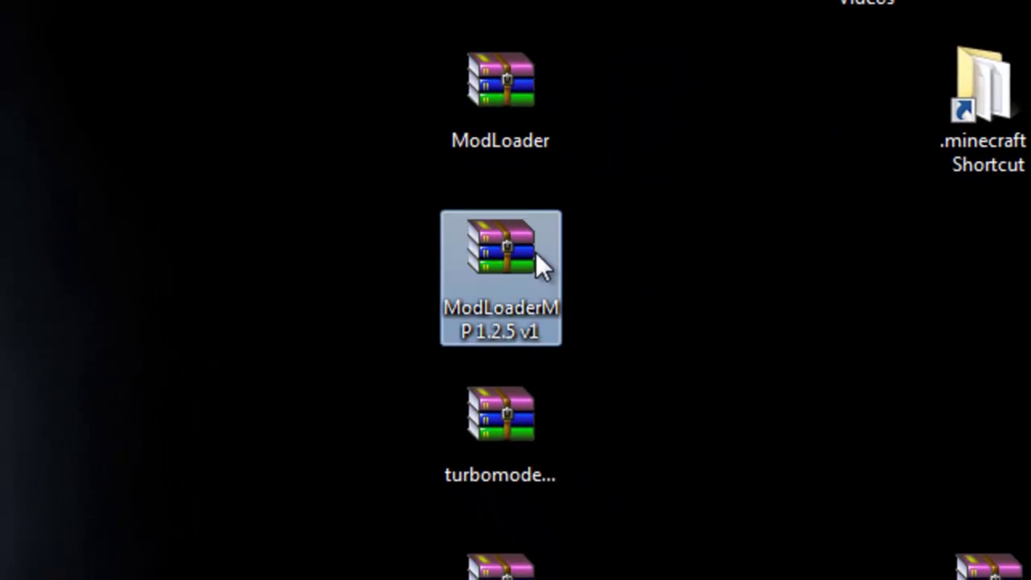
pyautogui.click(515, 475)
pyautogui.click(505, 283)
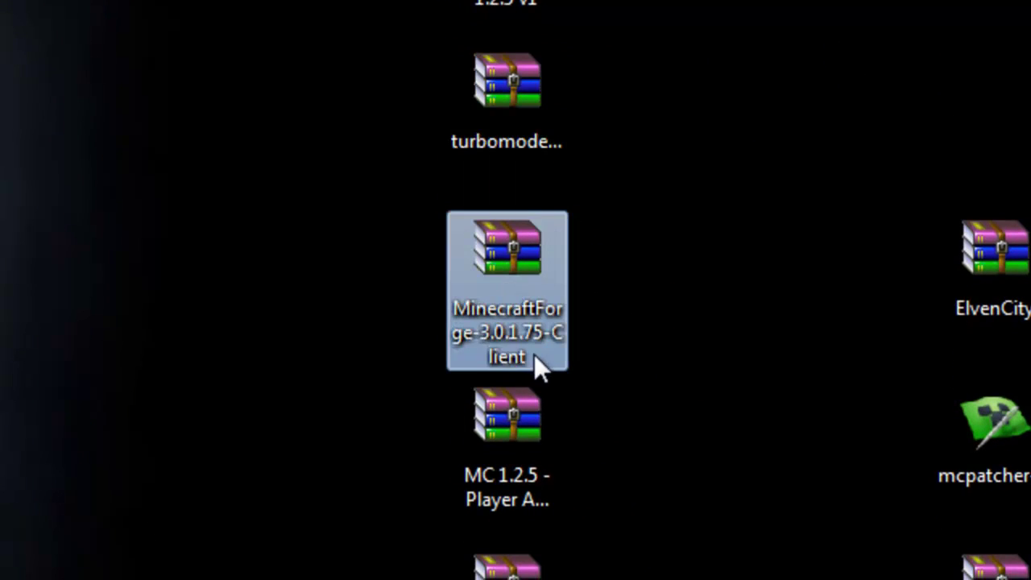
pyautogui.click(508, 438)
pyautogui.click(516, 426)
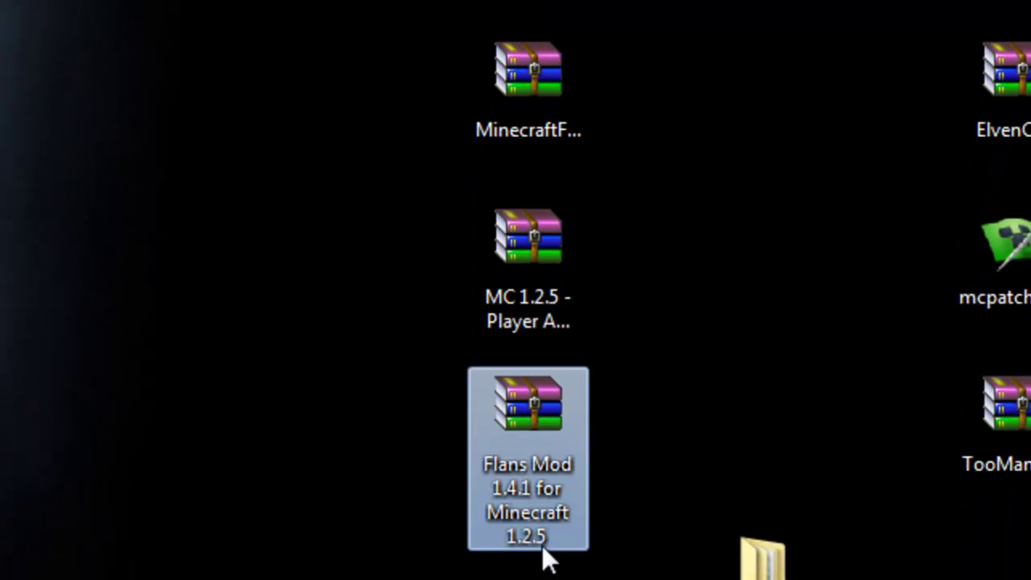
pyautogui.moveTo(628, 577); pyautogui.dragTo(693, 32)
pyautogui.click(597, 224)
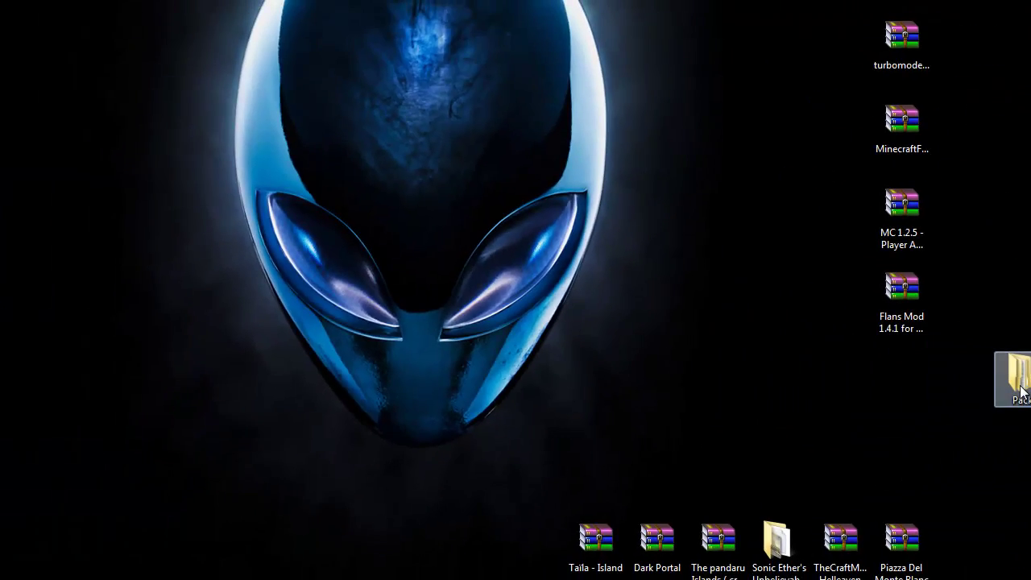
# - Open the desktop's Packs folder, look over the Flans Mod content pack archives, and close the folder
pyautogui.doubleClick(1018, 383)
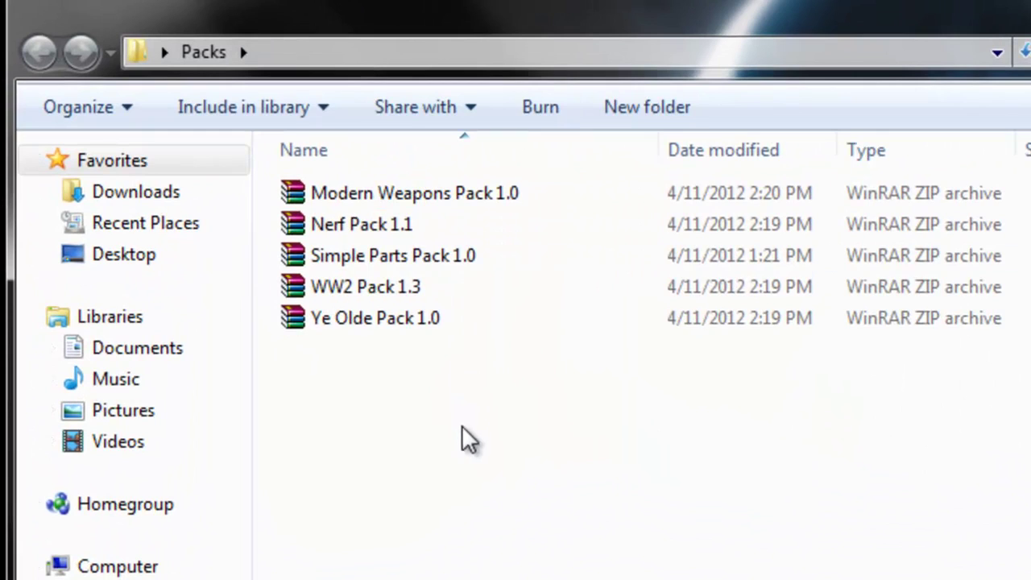
pyautogui.moveTo(463, 426); pyautogui.dragTo(406, 183)
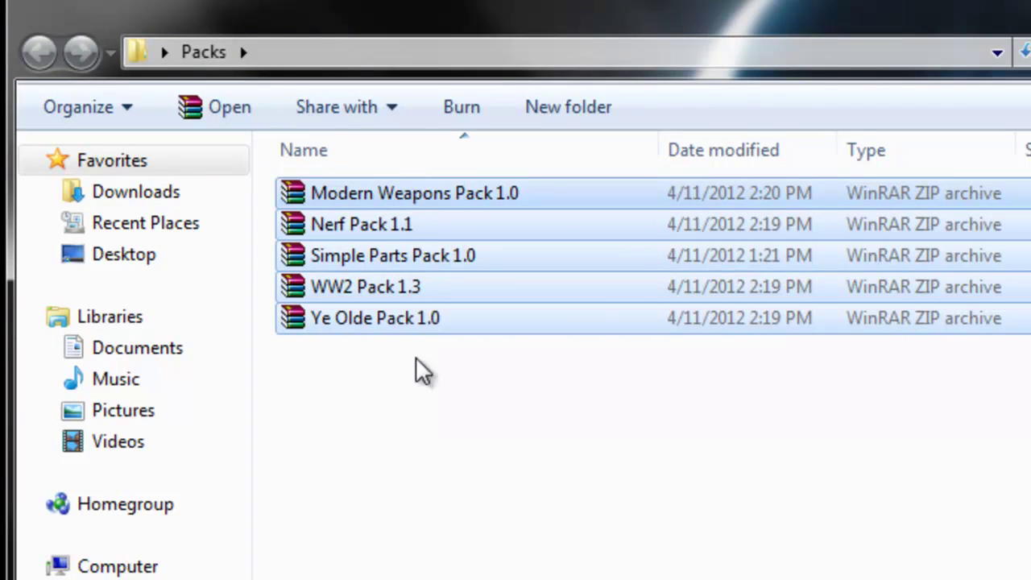
pyautogui.click(420, 427)
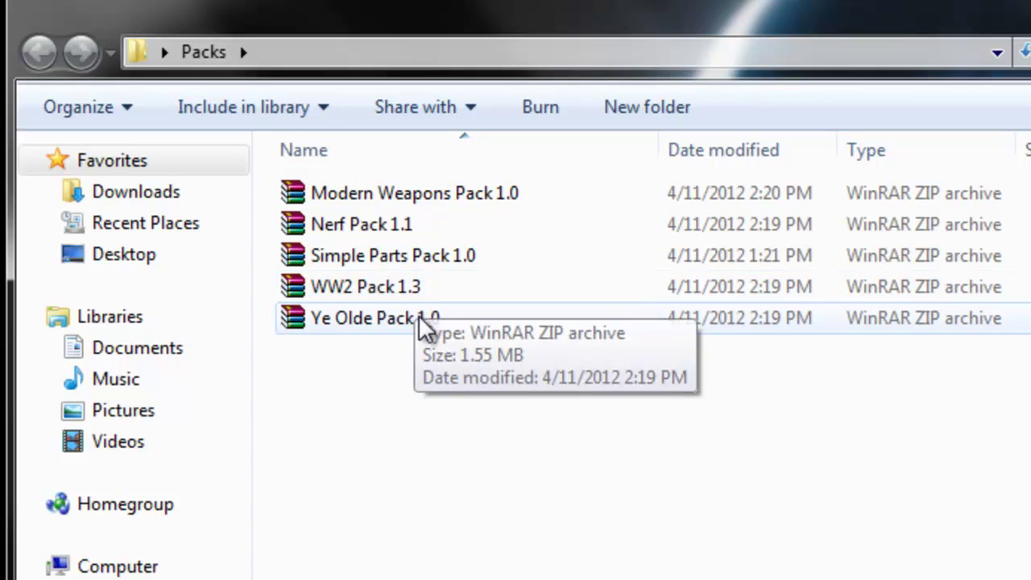
pyautogui.click(403, 260)
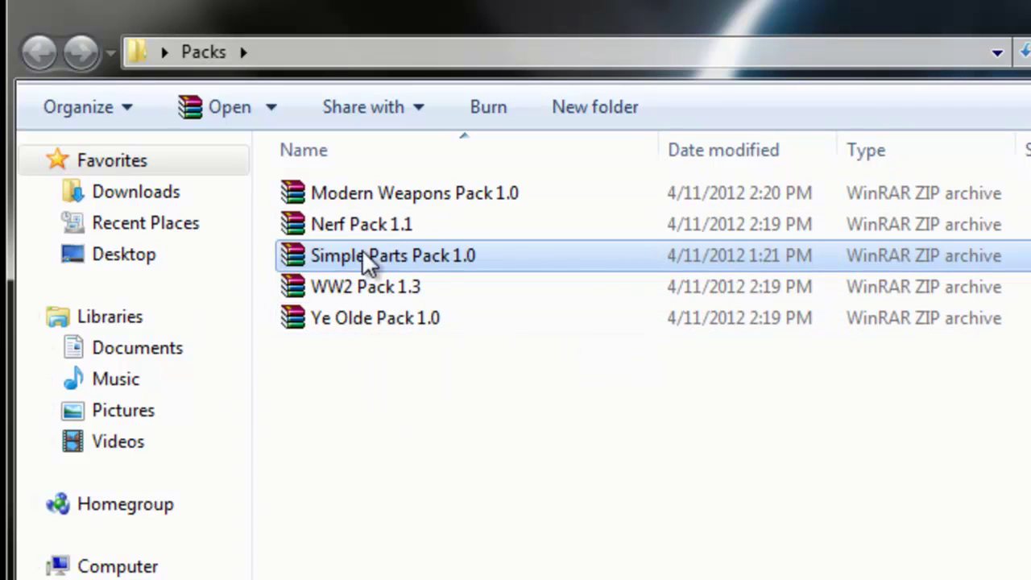
pyautogui.moveTo(432, 341); pyautogui.dragTo(362, 267)
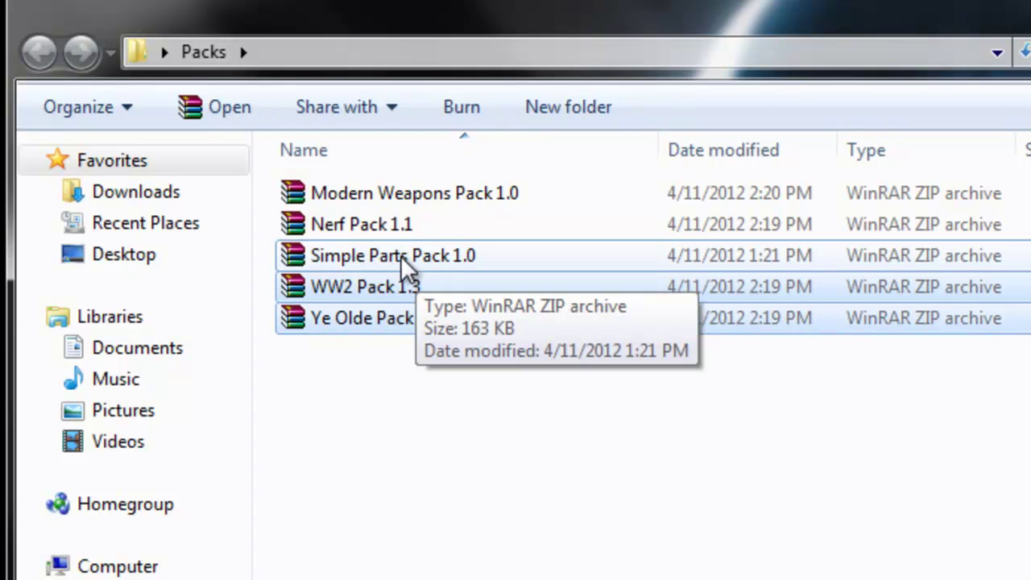
pyautogui.click(483, 430)
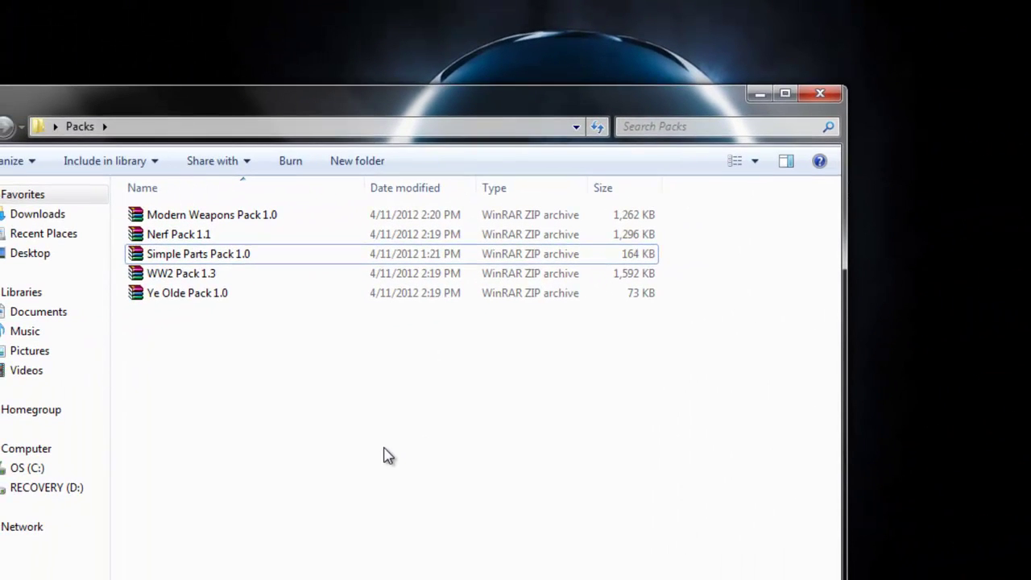
pyautogui.moveTo(225, 329); pyautogui.dragTo(153, 213)
pyautogui.click(244, 416)
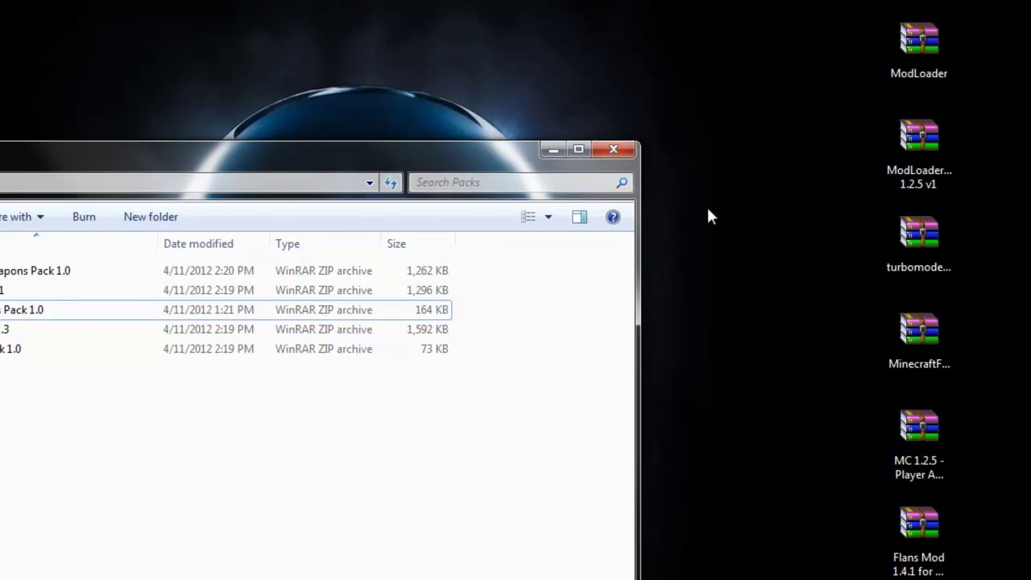
pyautogui.click(620, 152)
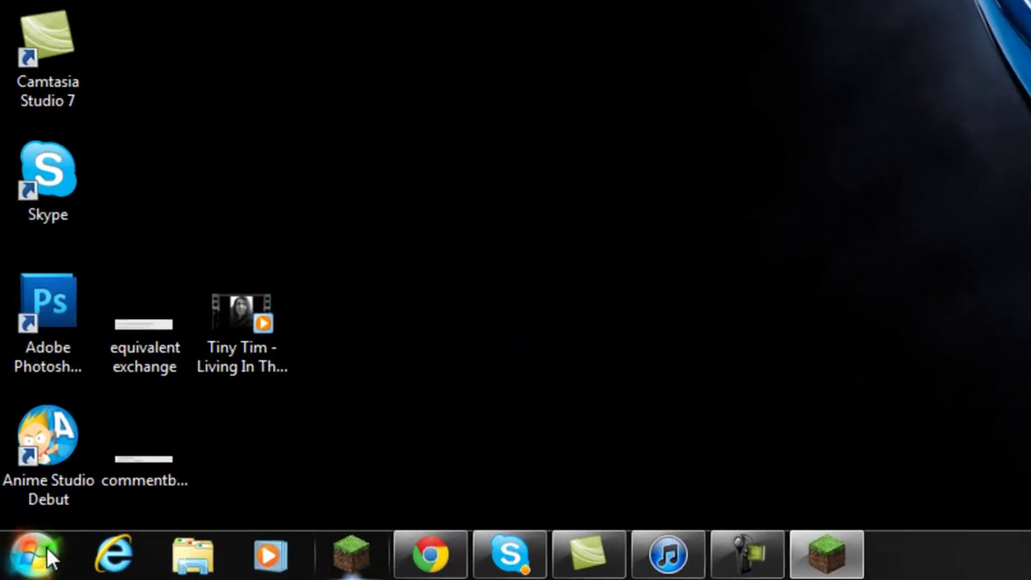
# - Search Windows for %appdata% and open the bin folder inside .minecraft
pyautogui.click(14, 569)
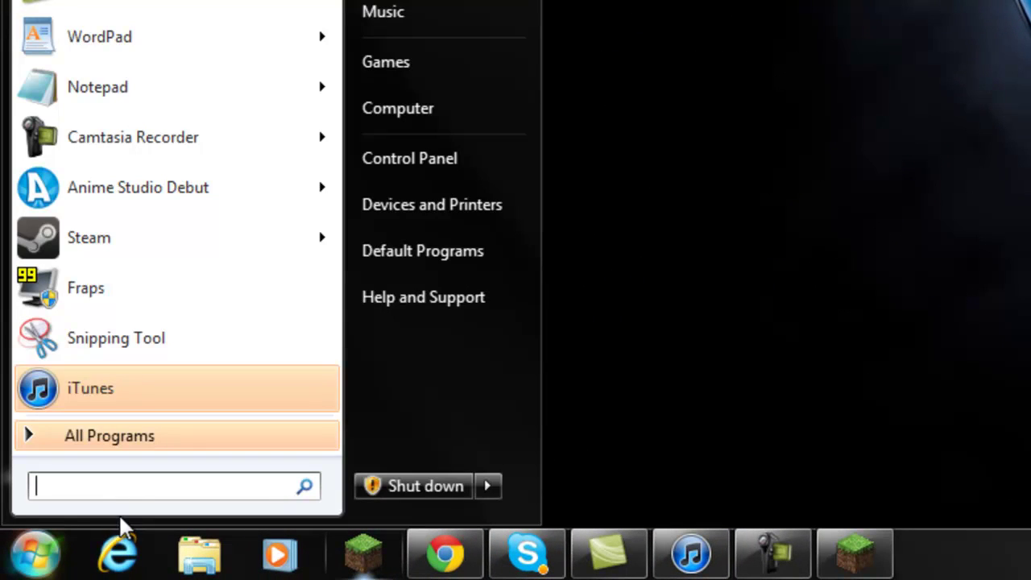
pyautogui.write('%appd')
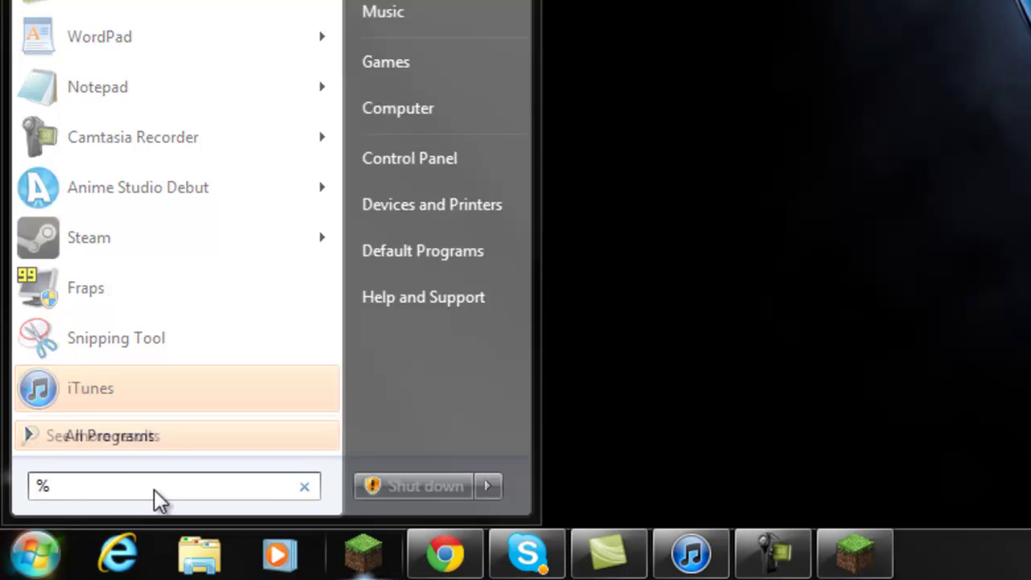
pyautogui.write('ata%')
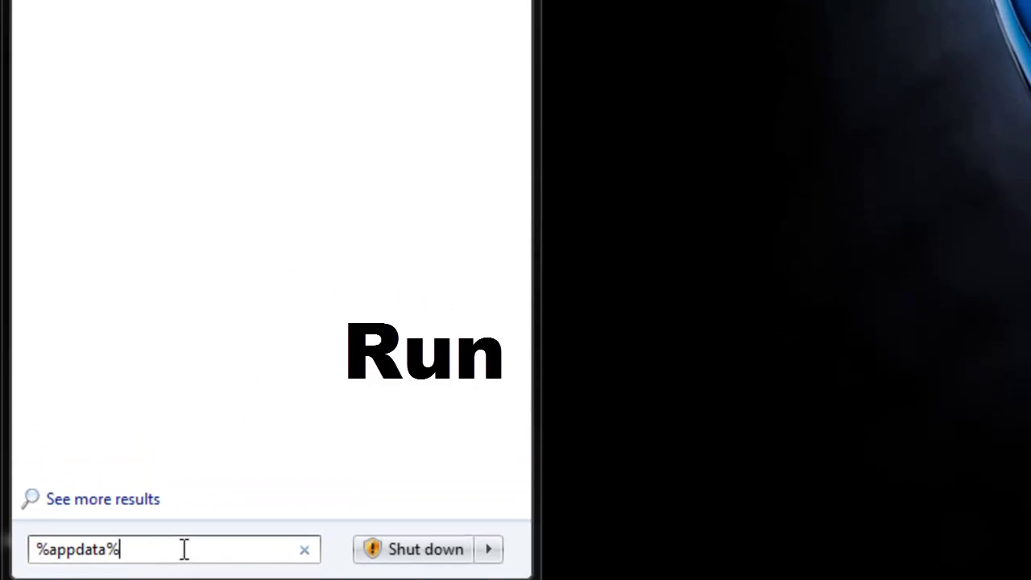
pyautogui.press('Return')
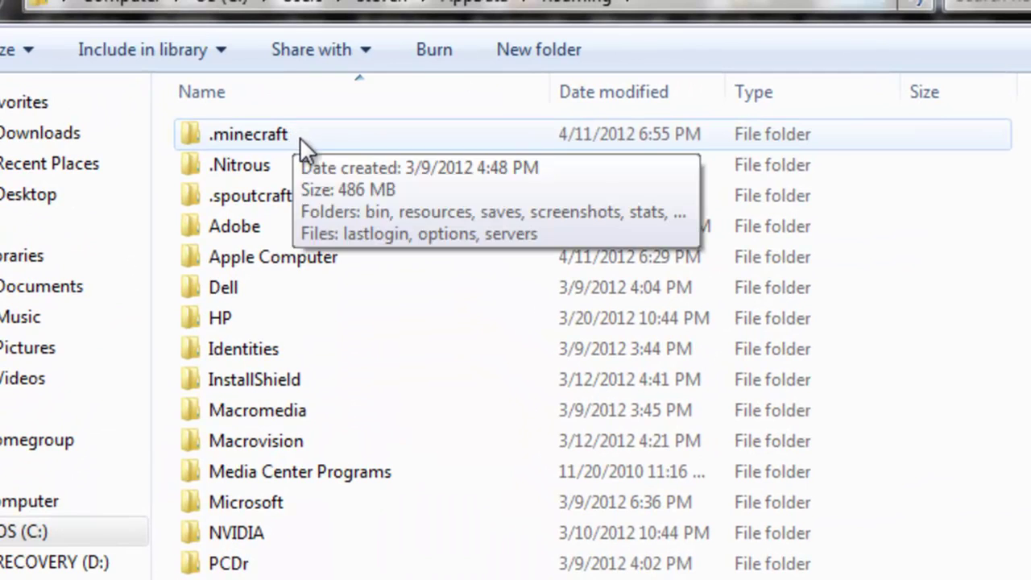
pyautogui.doubleClick(296, 132)
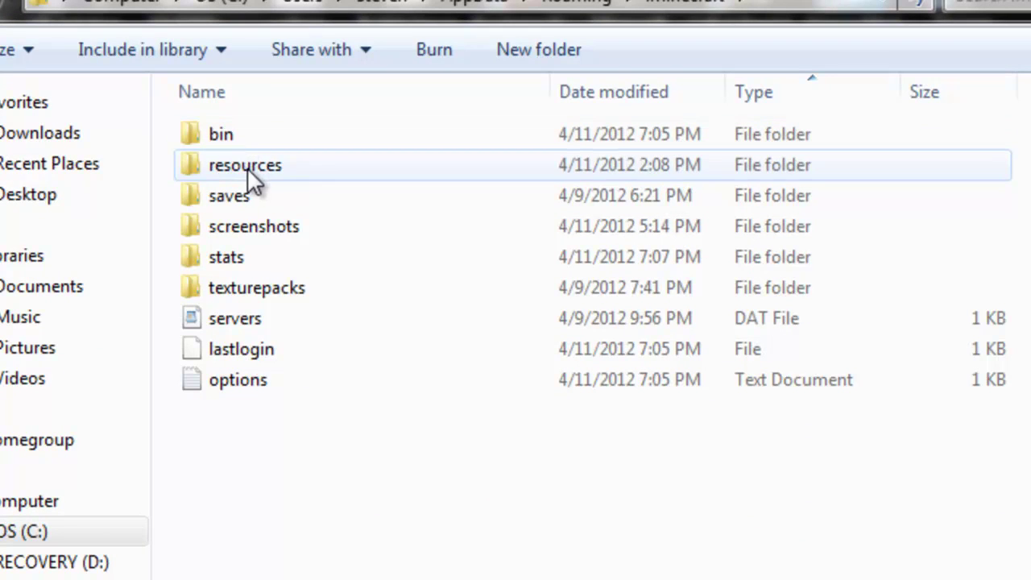
pyautogui.doubleClick(236, 137)
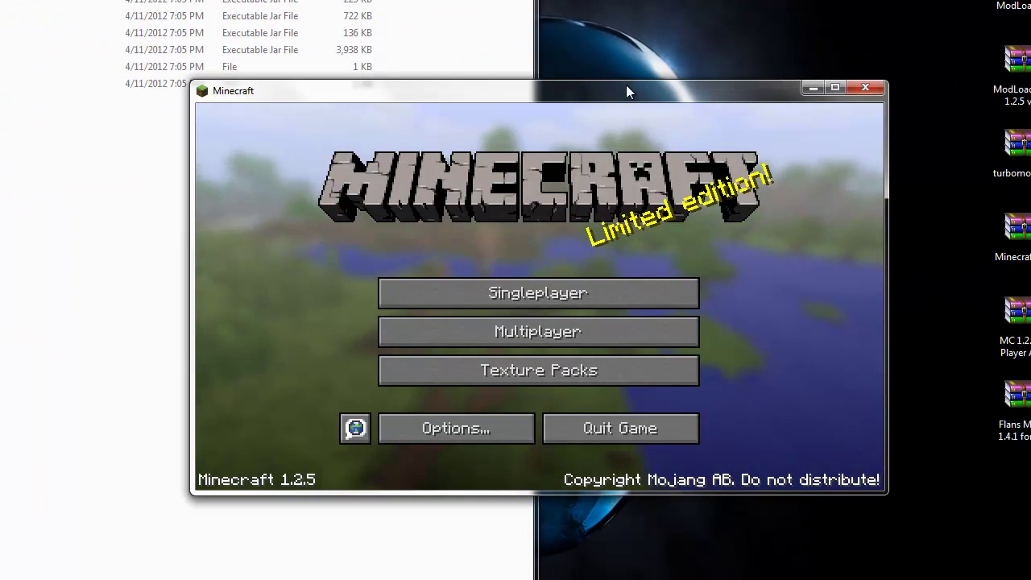
# - Close the running Minecraft game and open the minecraft jar file from the bin folder with WinRAR archiver
pyautogui.moveTo(617, 92); pyautogui.dragTo(593, 95)
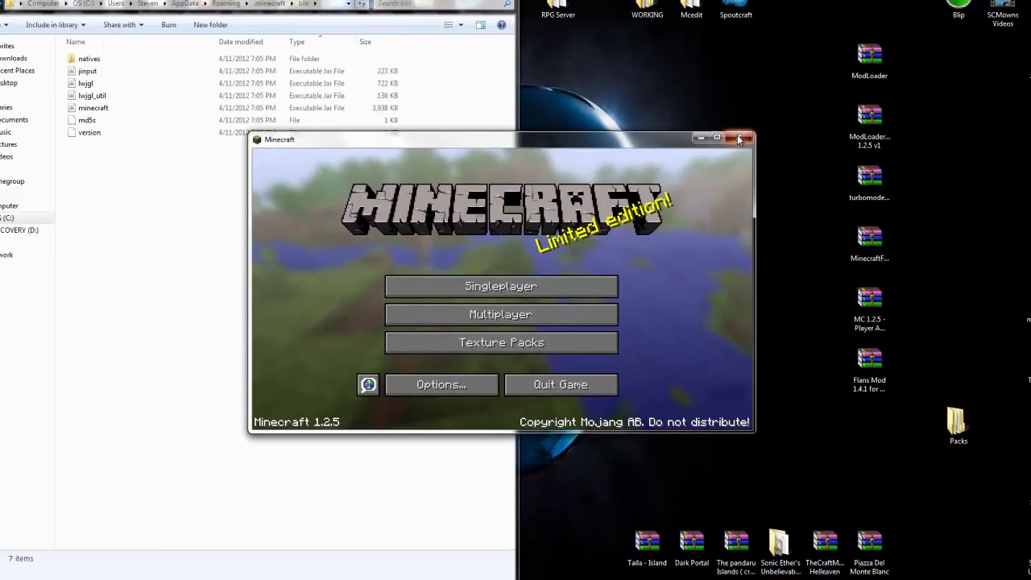
pyautogui.click(831, 95)
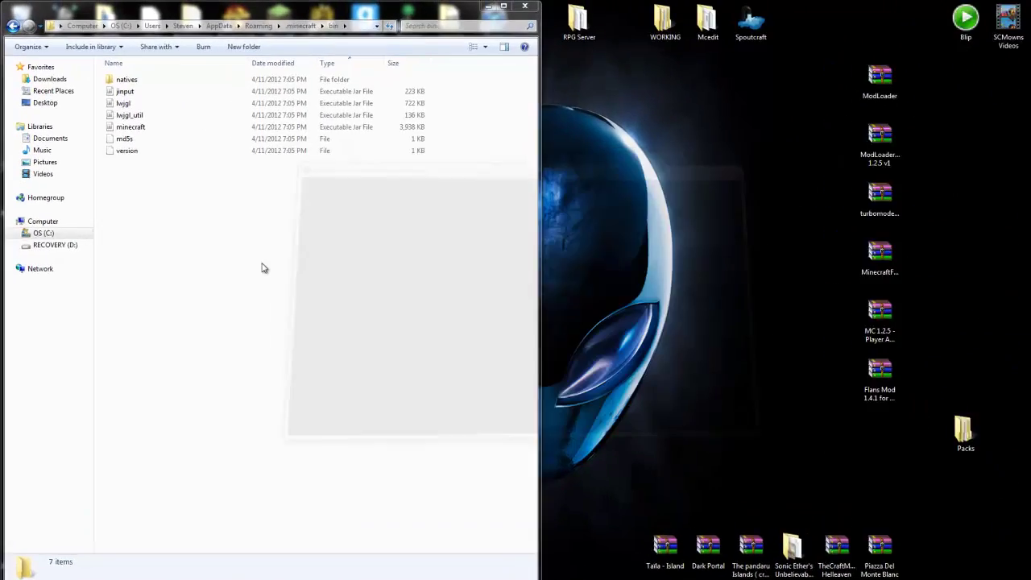
pyautogui.rightClick(329, 298)
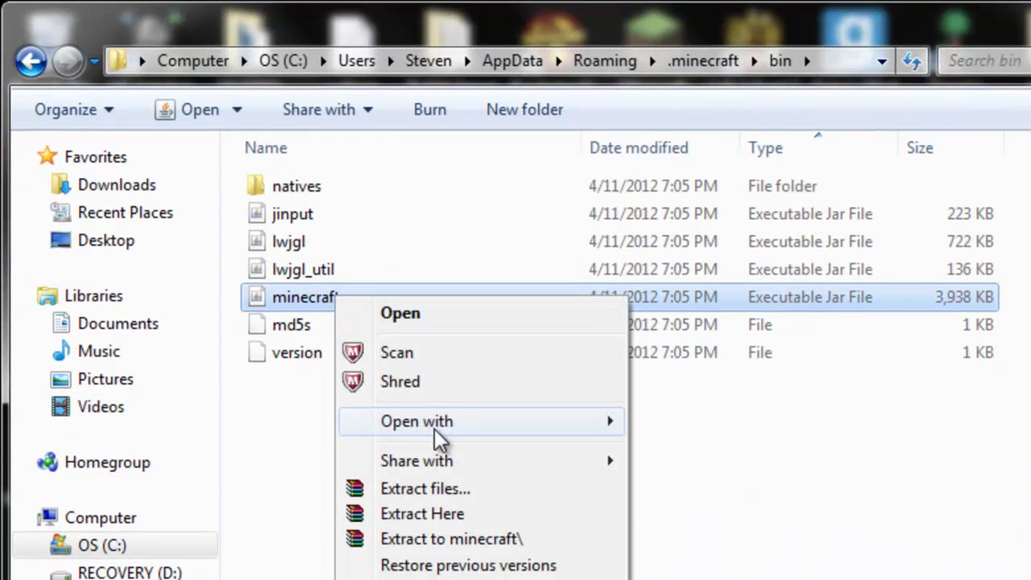
pyautogui.moveTo(445, 443)
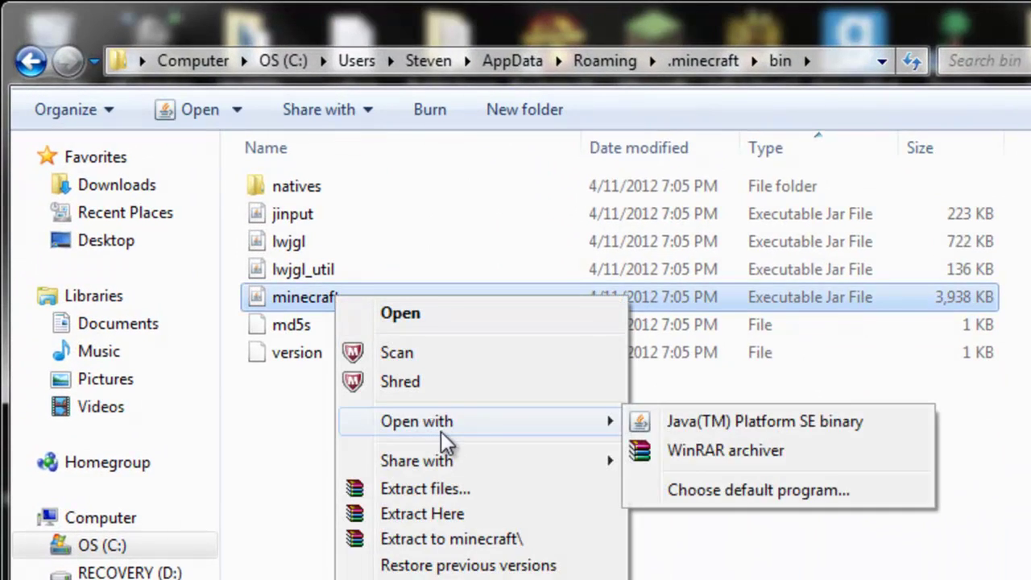
pyautogui.click(789, 451)
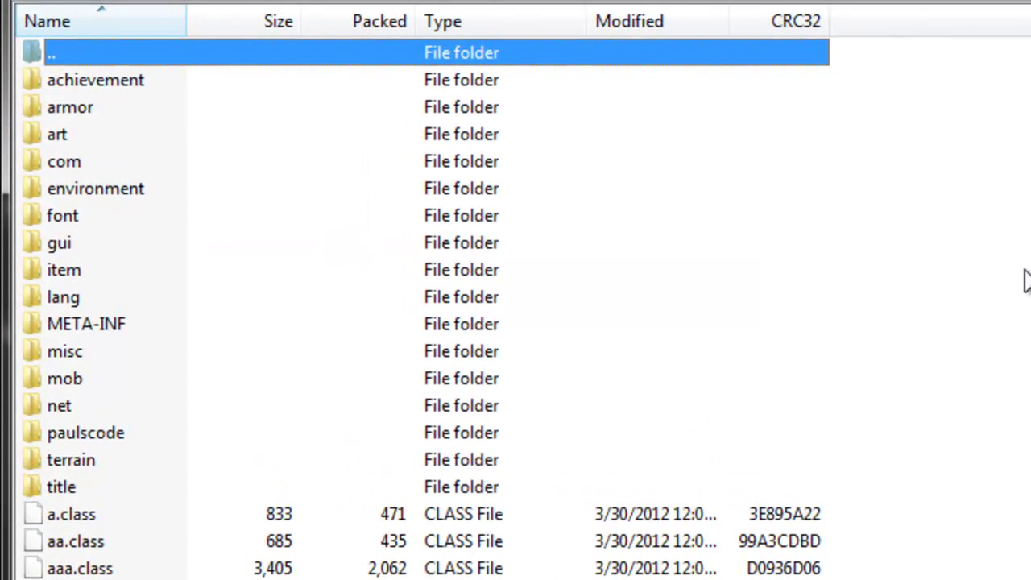
# - Delete the META-INF folder from the minecraft.jar archive and confirm the deletion
pyautogui.click(133, 336)
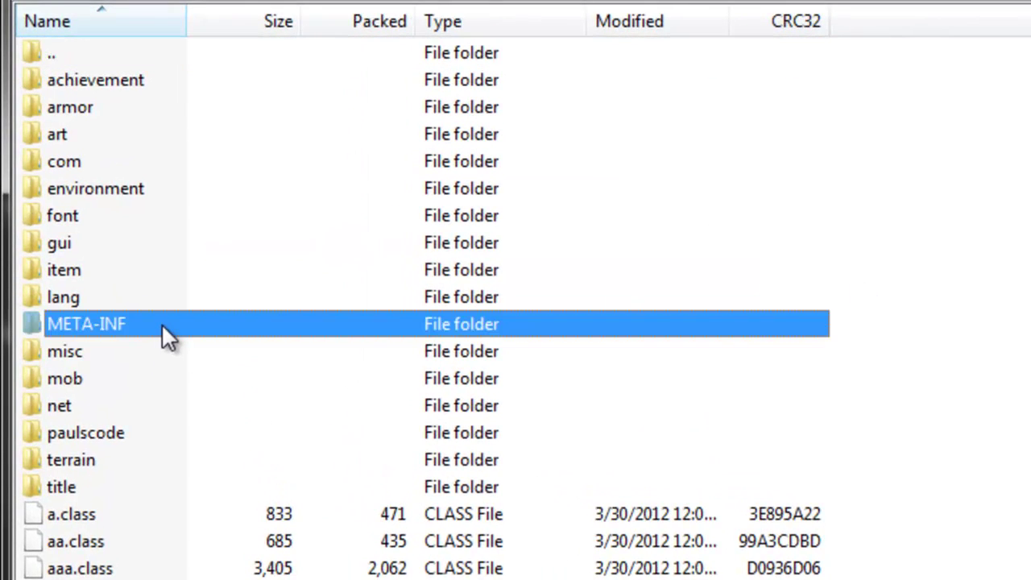
pyautogui.rightClick(161, 327)
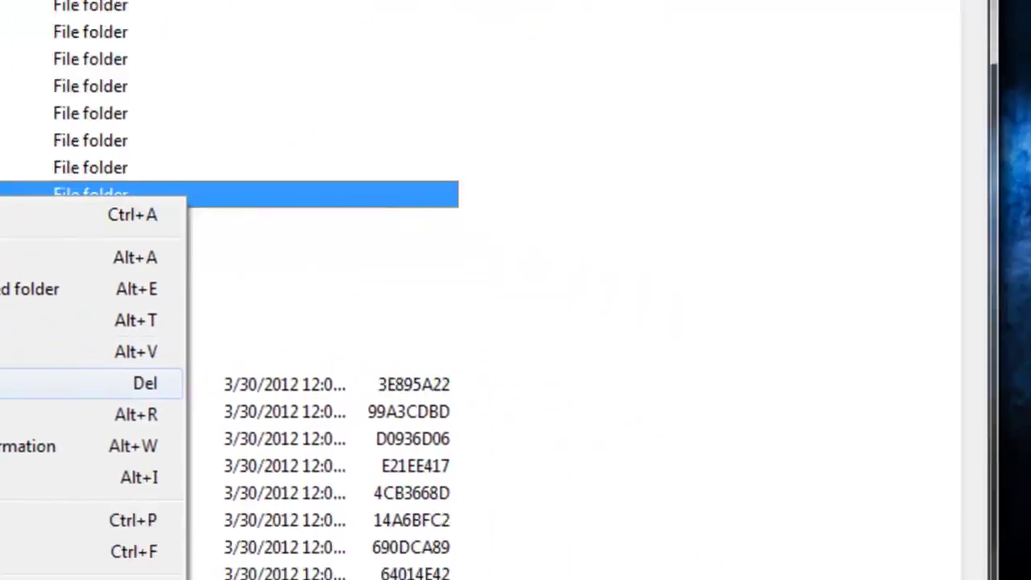
pyautogui.click(81, 384)
pyautogui.click(883, 456)
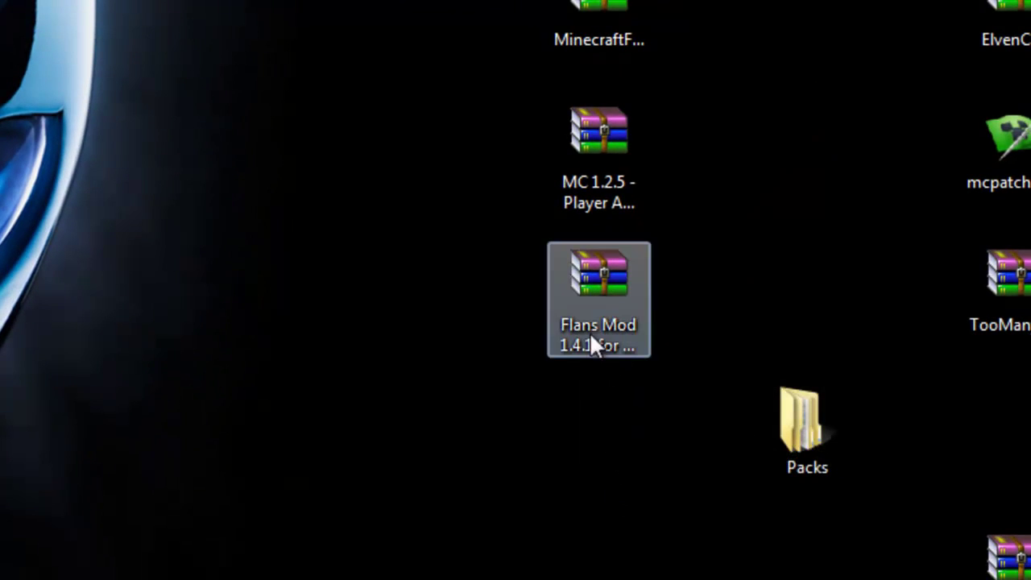
# - Set the Flans Mod archive apart above the Packs folder, and open the ModLoader archive beside the minecraft.jar window
pyautogui.moveTo(592, 307); pyautogui.dragTo(679, 336)
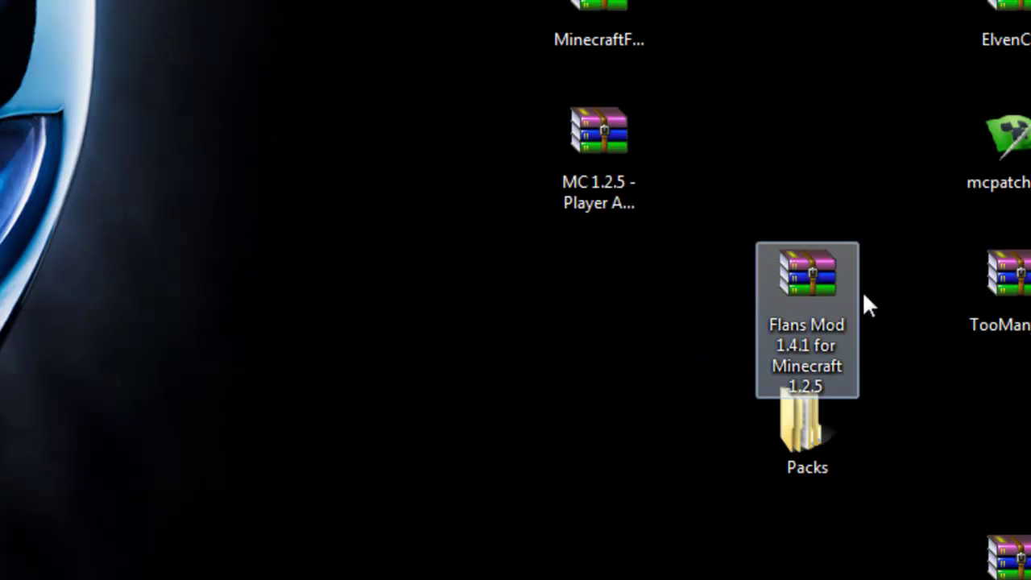
pyautogui.moveTo(628, 265); pyautogui.dragTo(630, 36)
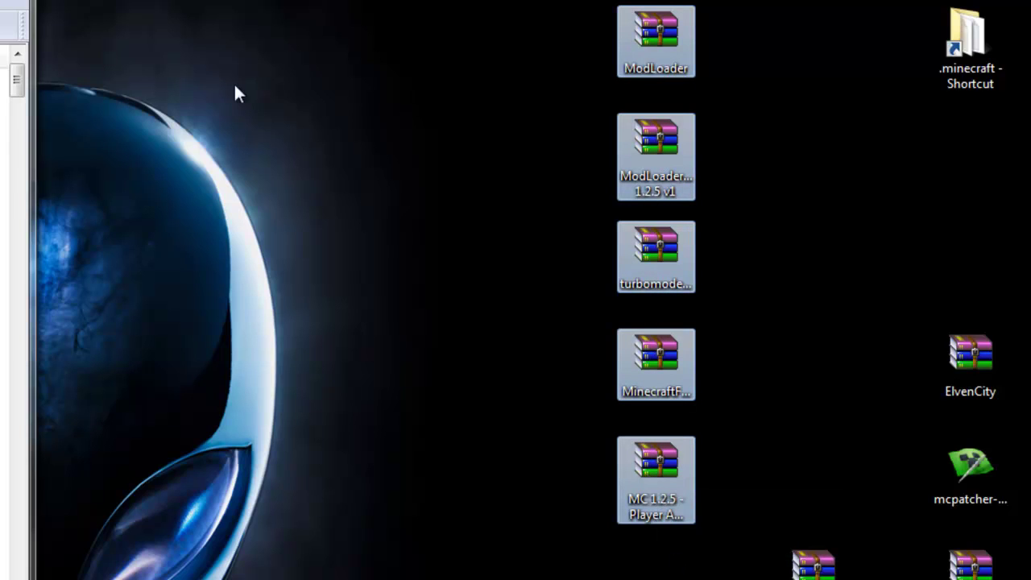
pyautogui.doubleClick(668, 40)
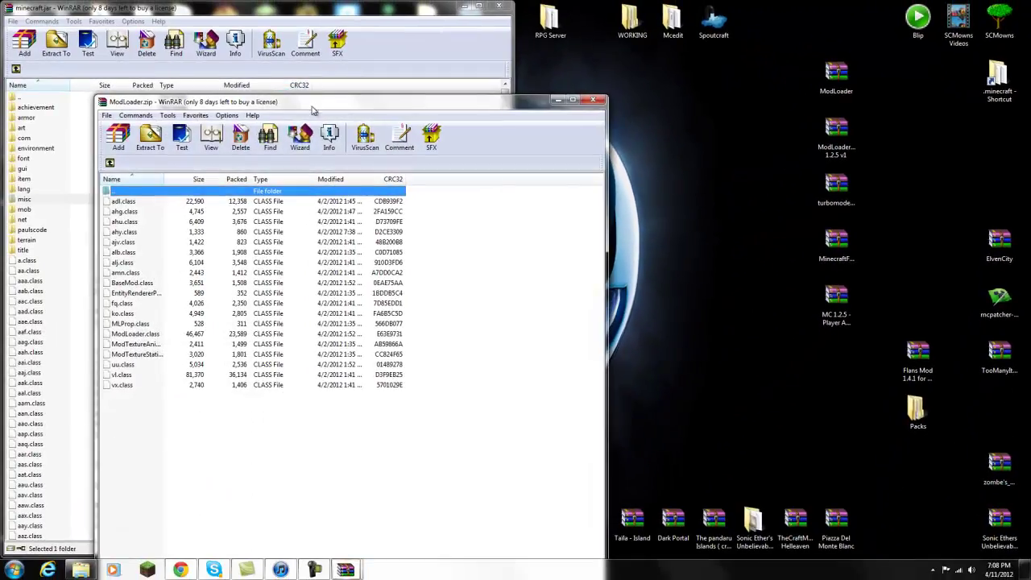
pyautogui.moveTo(314, 110); pyautogui.dragTo(1029, 16)
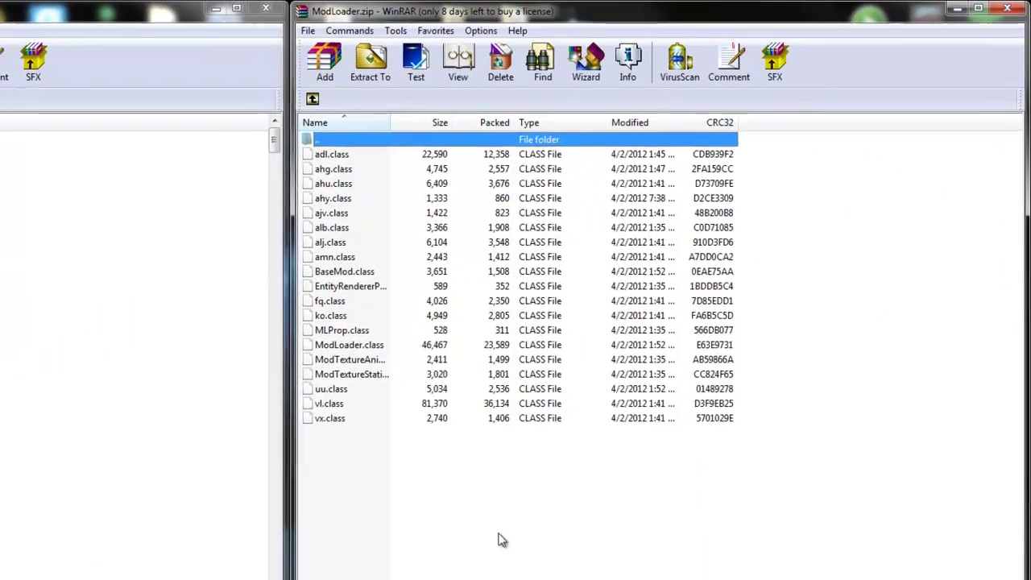
# - Add all files from the ModLoader archive to minecraft.jar, close that archive, and set its desktop file apart from the remaining mods
pyautogui.moveTo(662, 369); pyautogui.dragTo(580, 75)
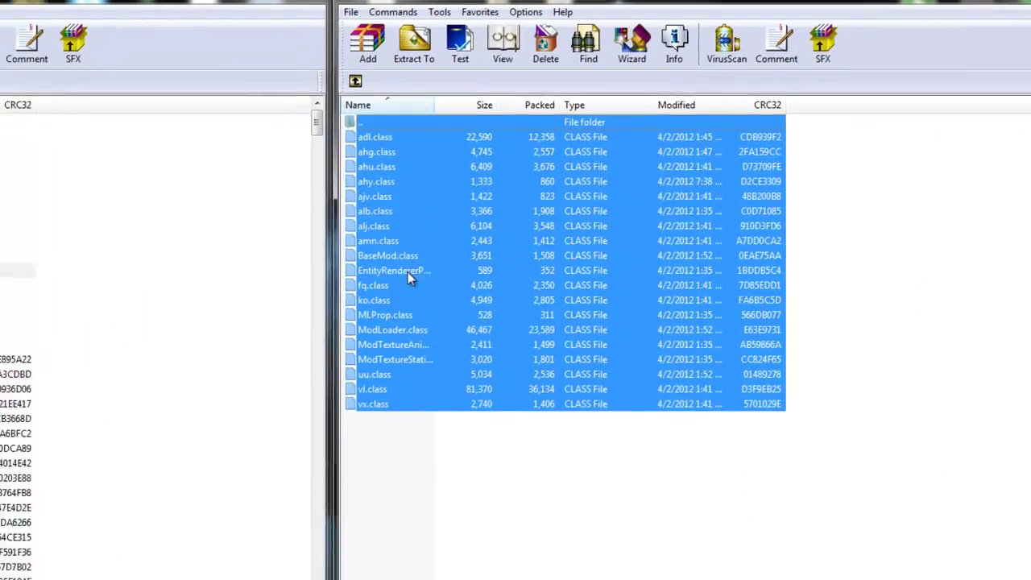
pyautogui.moveTo(357, 317); pyautogui.dragTo(237, 397)
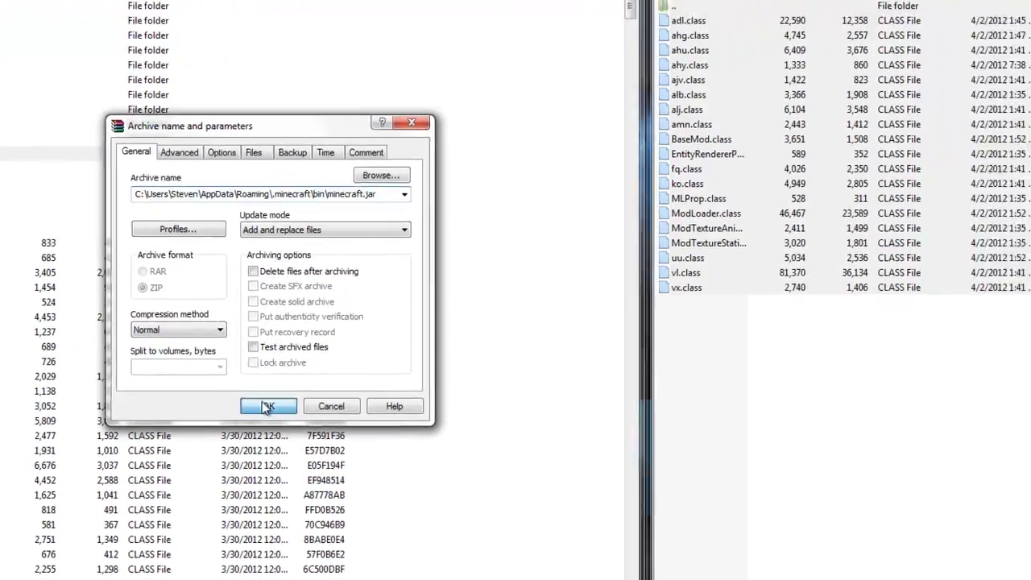
pyautogui.click(369, 368)
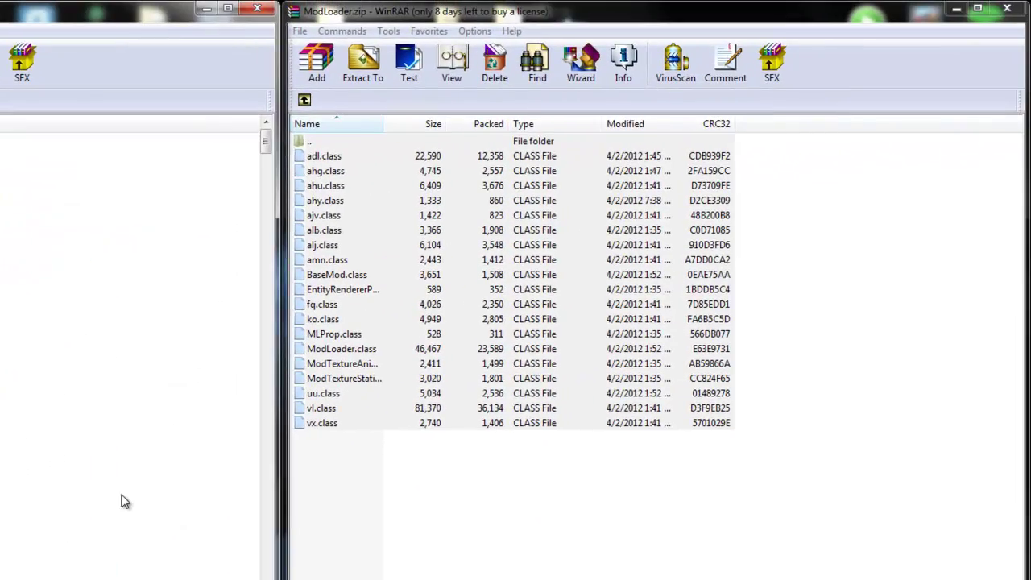
pyautogui.click(1015, 9)
pyautogui.moveTo(732, 129); pyautogui.dragTo(673, 129)
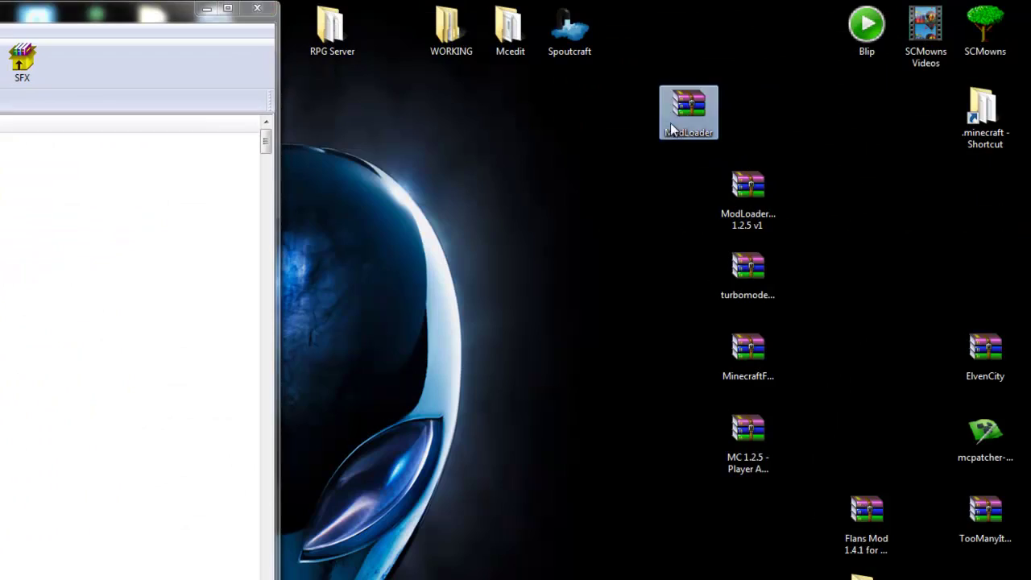
# - Add all files from the ModLoaderMP 1.2.5 v1 archive to minecraft.jar and place its desktop file below ModLoader
pyautogui.doubleClick(760, 183)
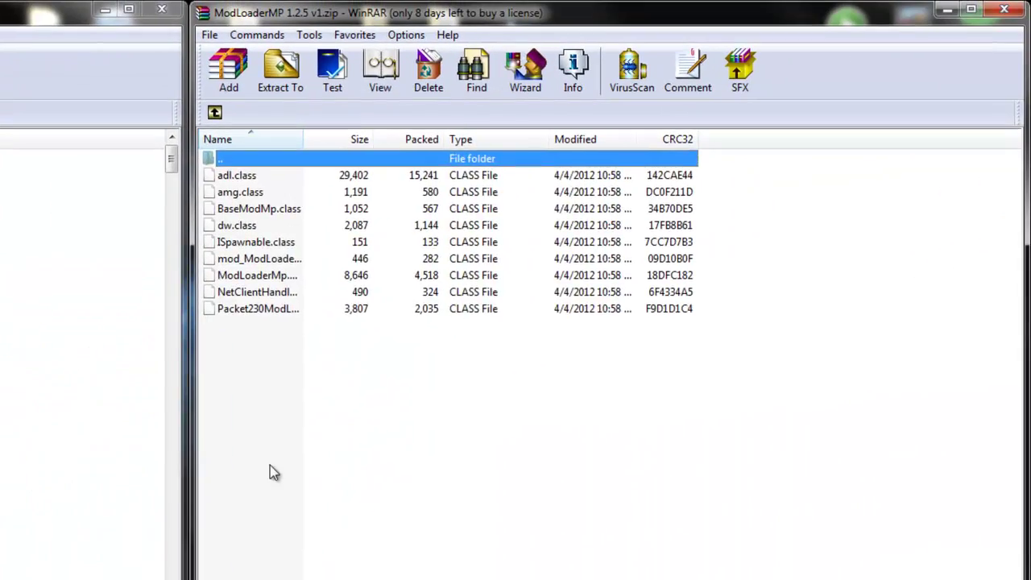
pyautogui.moveTo(262, 445); pyautogui.dragTo(245, 101)
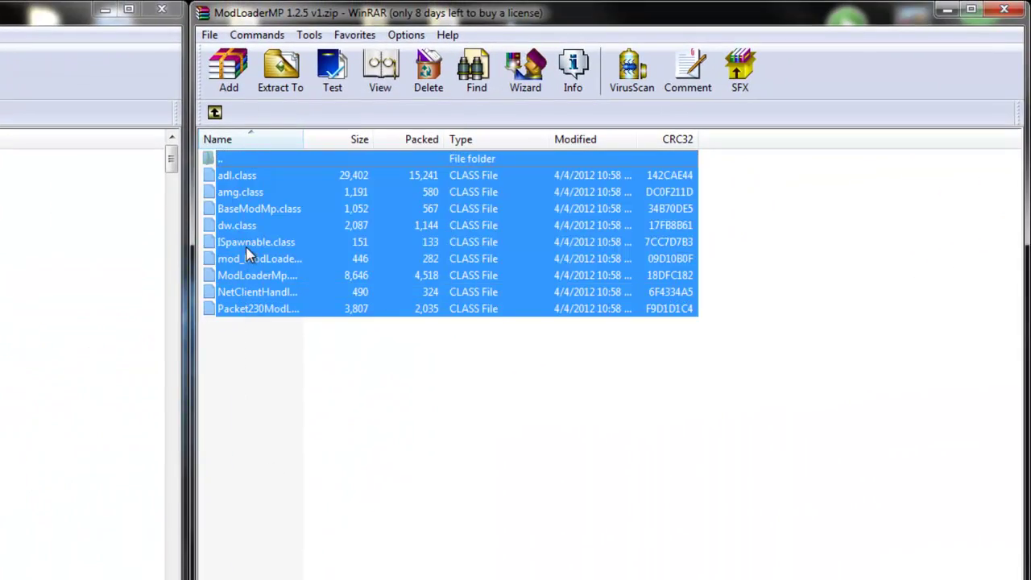
pyautogui.moveTo(240, 223); pyautogui.dragTo(393, 411)
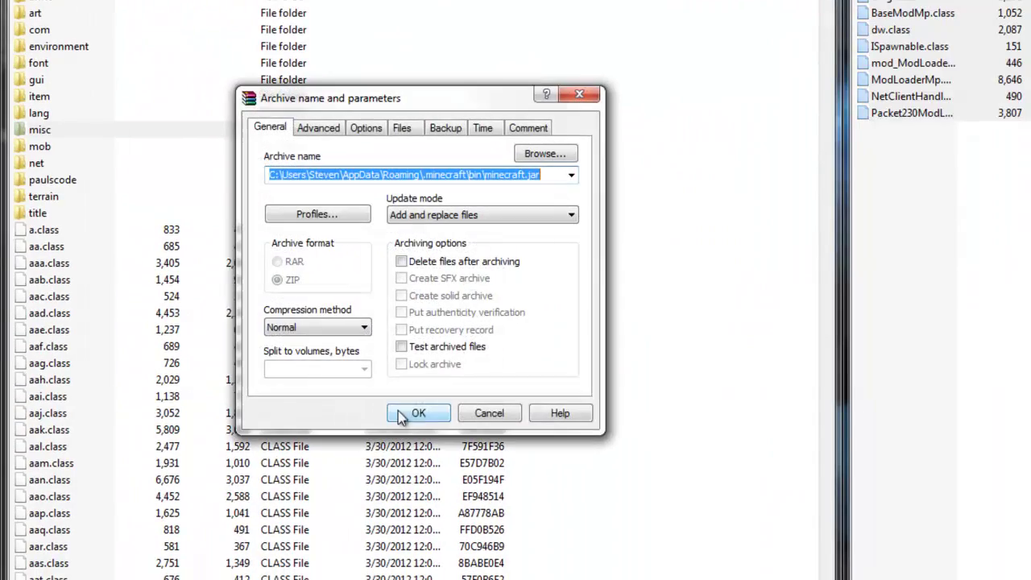
pyautogui.click(418, 414)
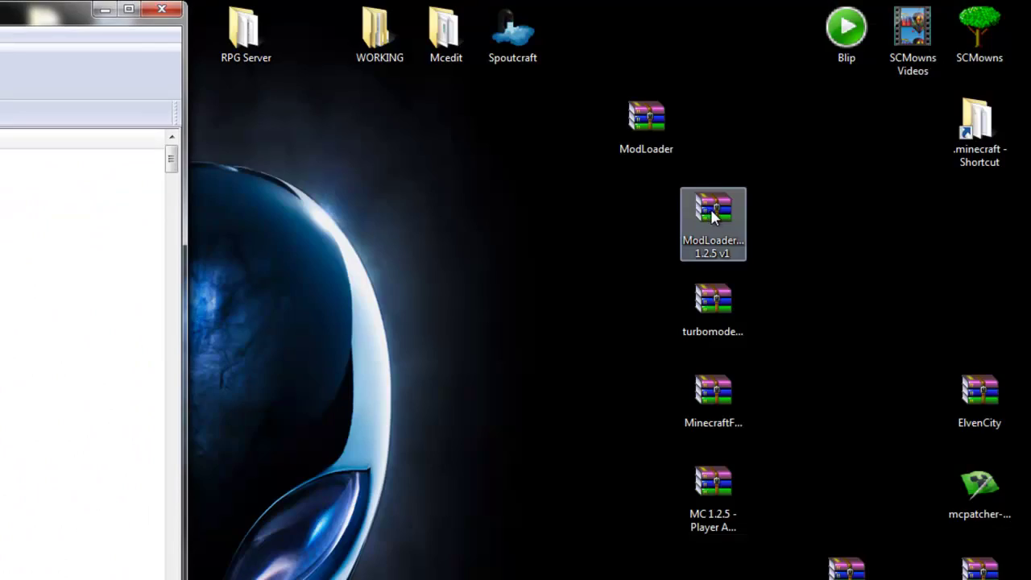
pyautogui.moveTo(710, 208); pyautogui.dragTo(626, 206)
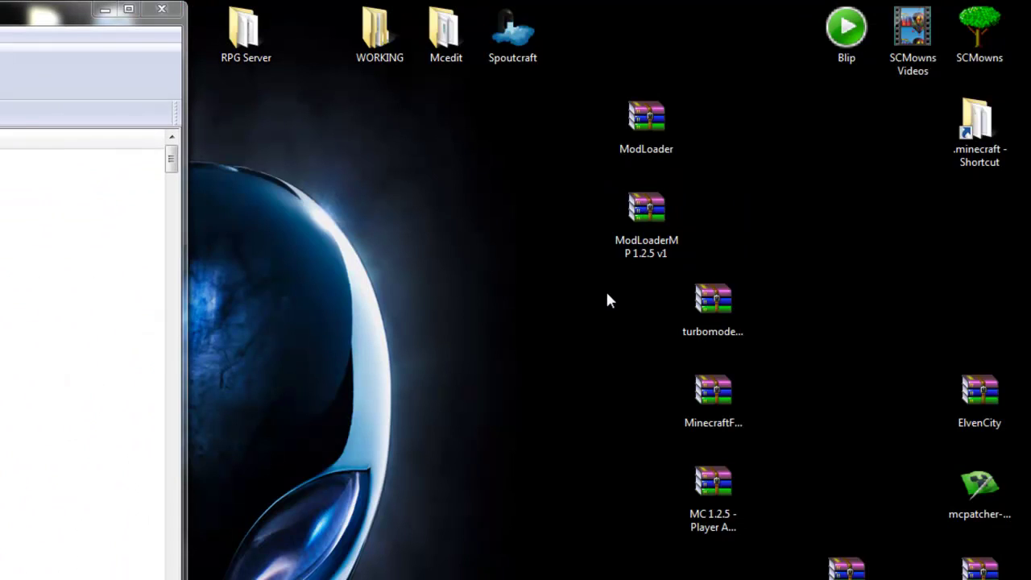
# - Add all files from the turbomodelthingy-v2.3.7-1.2.4 archive to minecraft.jar, close it, and place its desktop file below ModLoaderMP
pyautogui.doubleClick(719, 303)
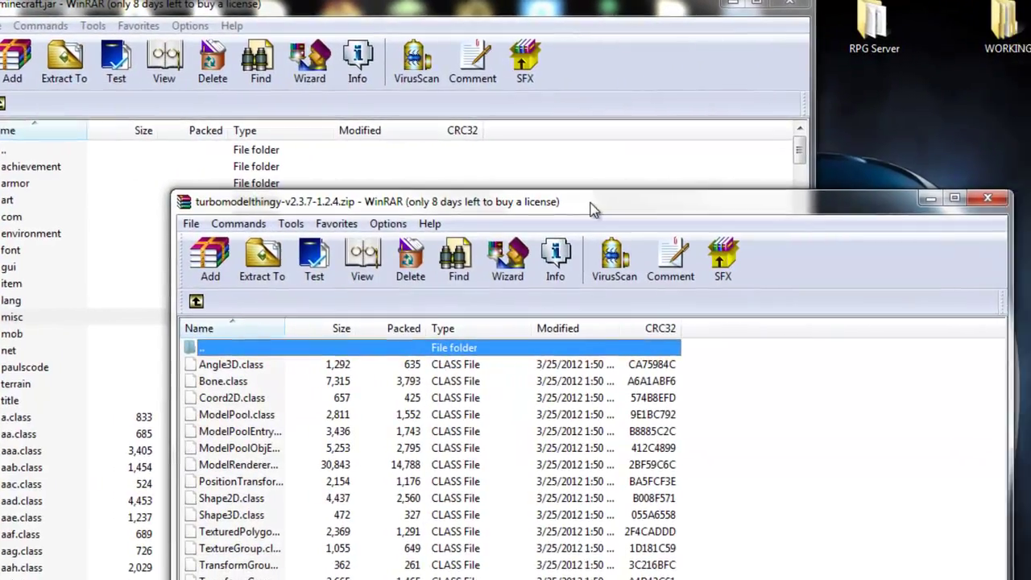
pyautogui.moveTo(590, 203); pyautogui.dragTo(579, 16)
pyautogui.moveTo(263, 531); pyautogui.dragTo(195, 167)
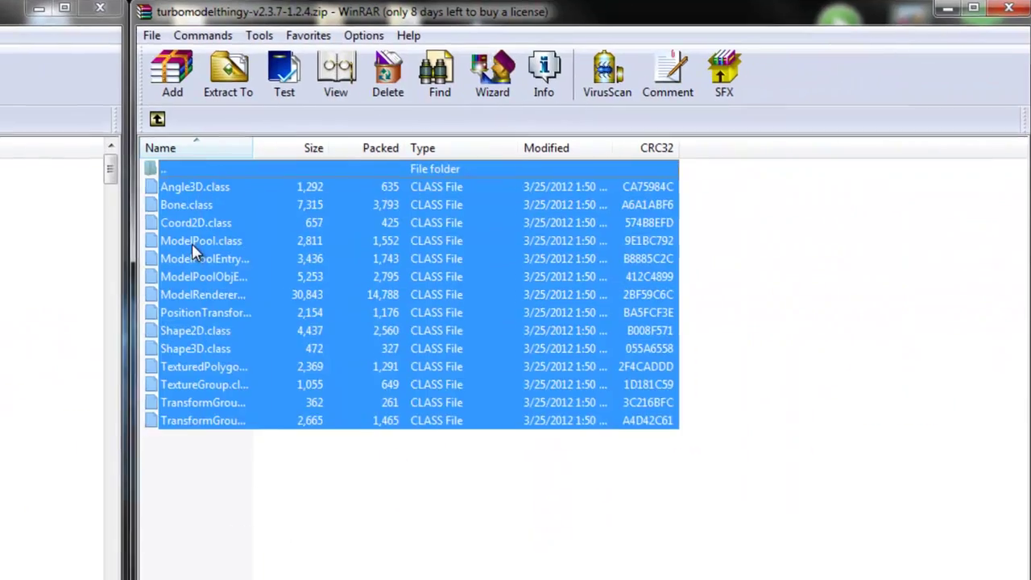
pyautogui.moveTo(190, 245); pyautogui.dragTo(382, 368)
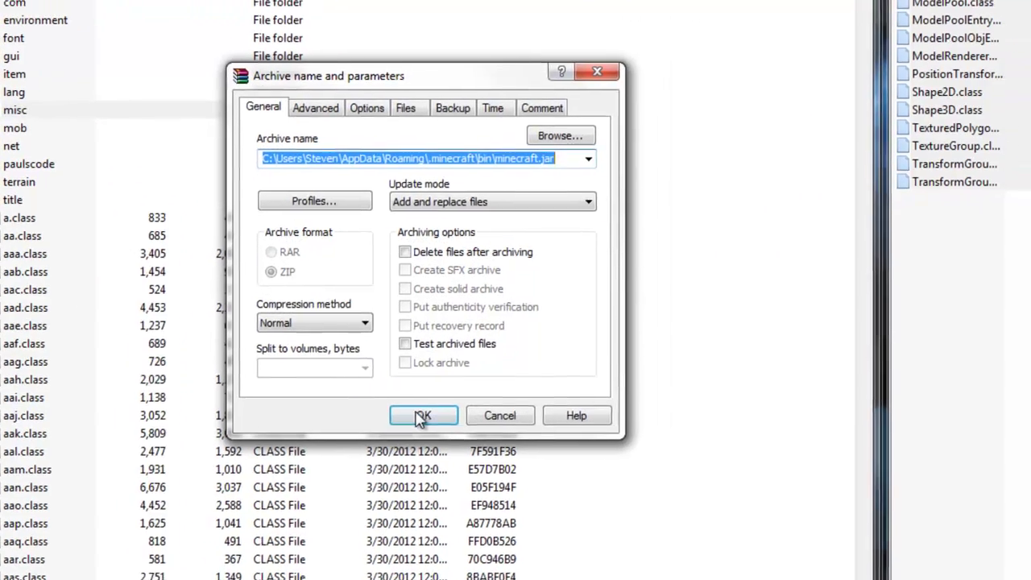
pyautogui.click(449, 395)
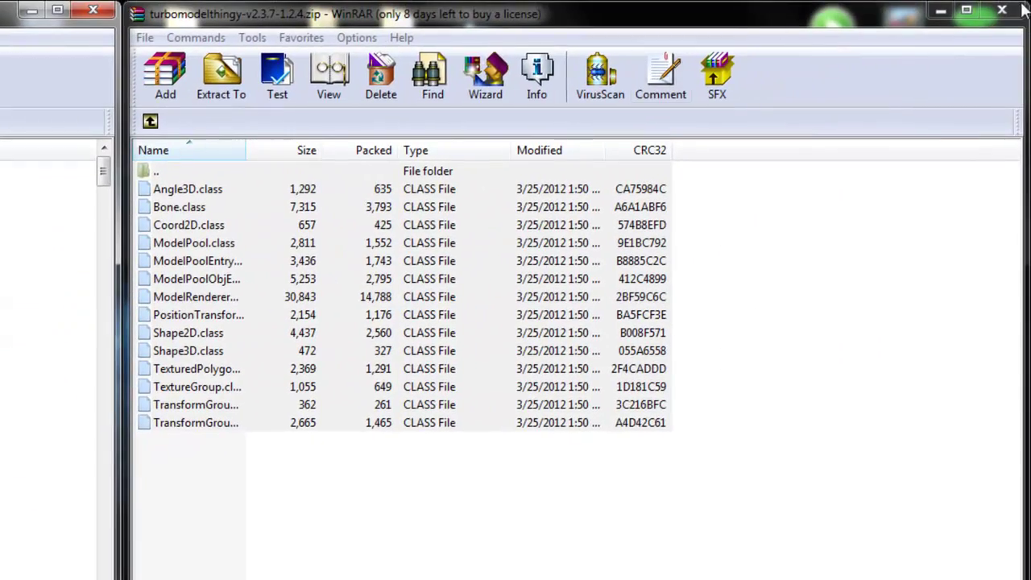
pyautogui.click(1003, 10)
pyautogui.moveTo(677, 329); pyautogui.dragTo(611, 330)
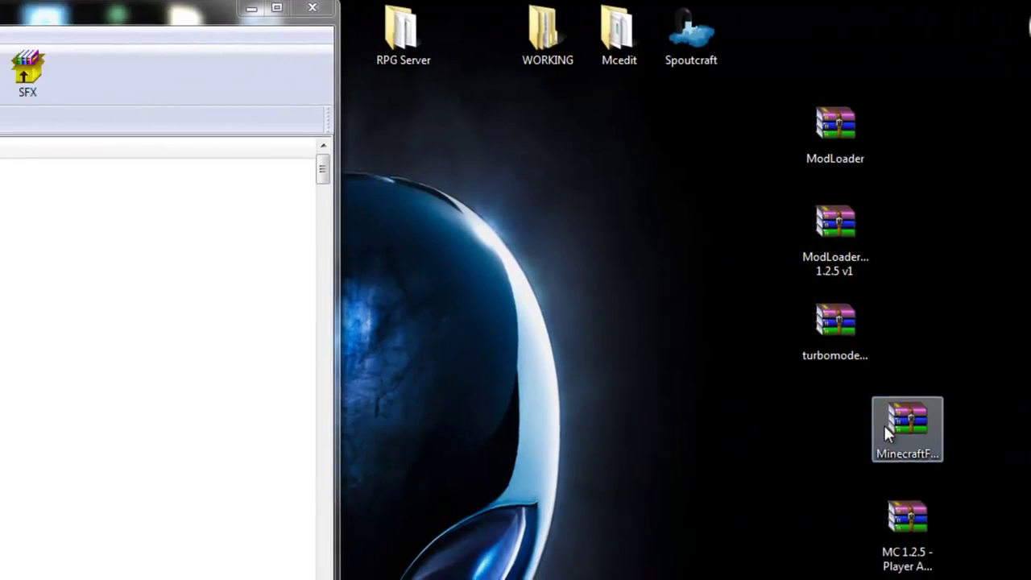
# - Add all files and folders from the MinecraftForge-3.0.1.75-Client archive to minecraft.jar and close the Forge archive
pyautogui.doubleClick(661, 426)
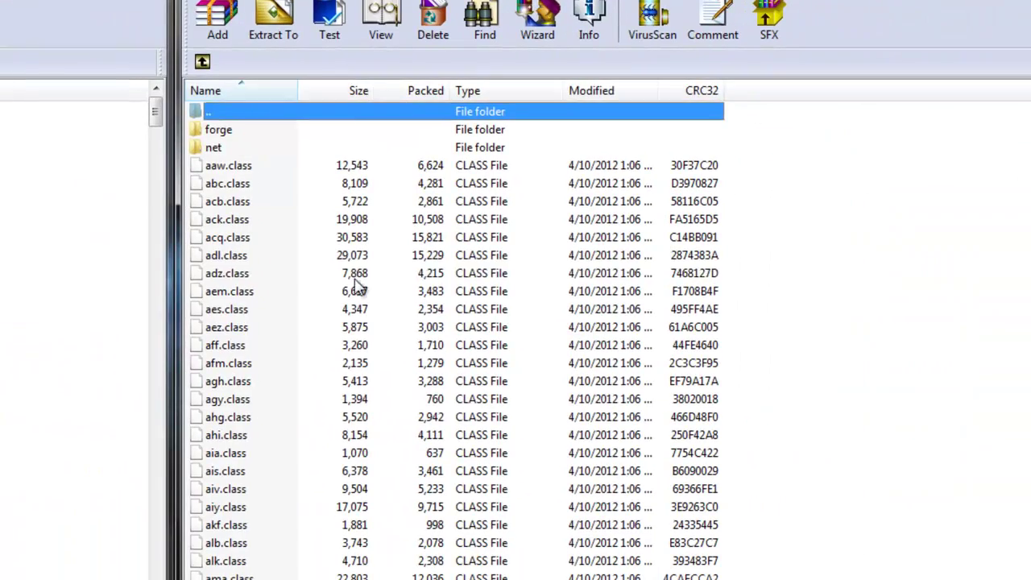
pyautogui.click(744, 306)
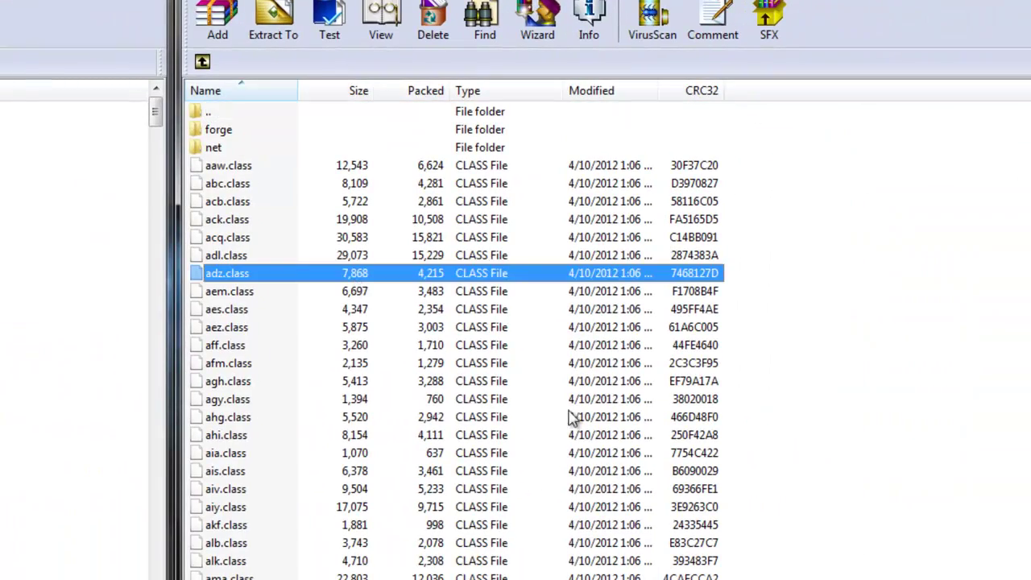
pyautogui.hotkey('ctrl', 'a')
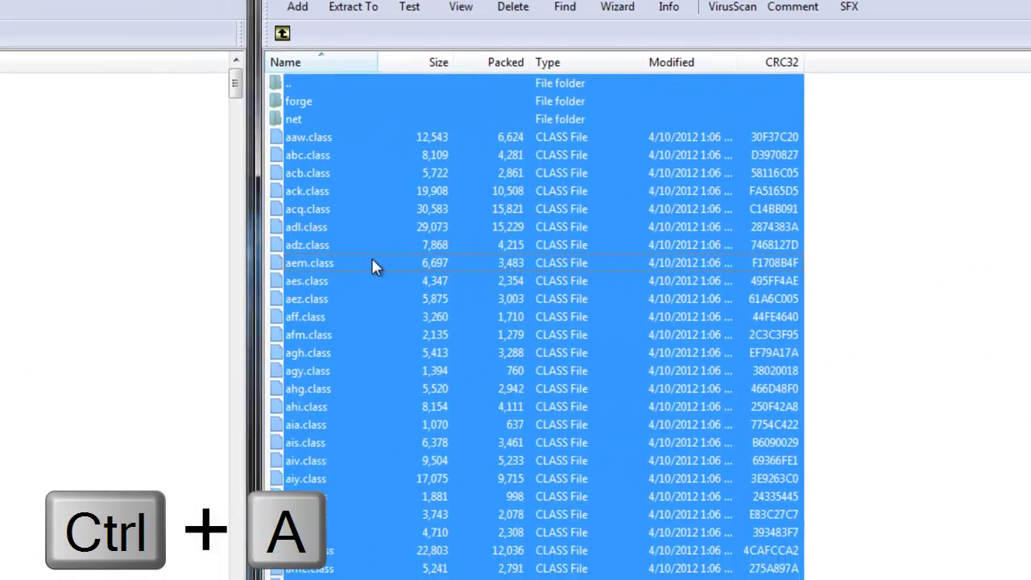
pyautogui.moveTo(292, 288); pyautogui.dragTo(483, 266)
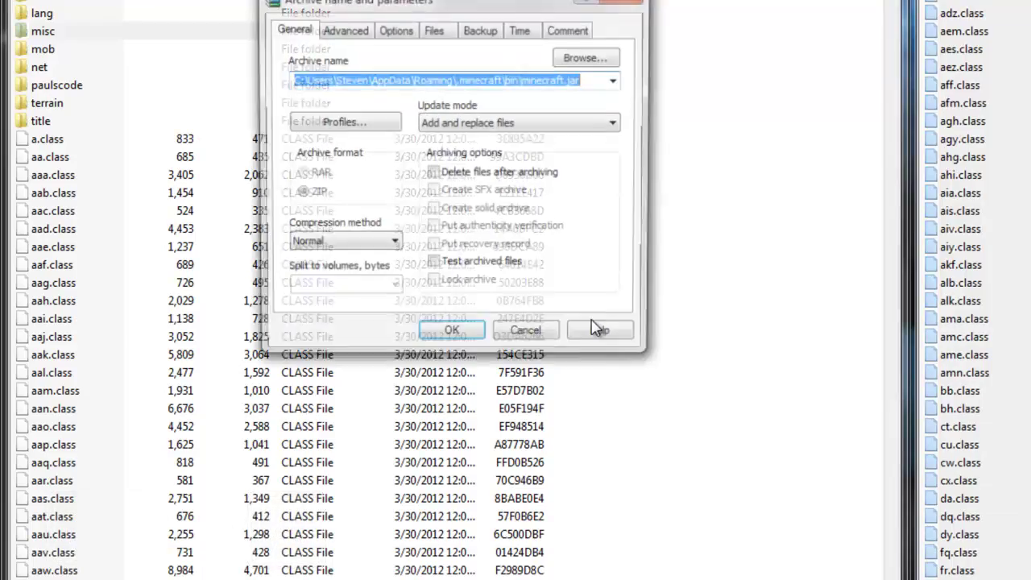
pyautogui.click(457, 334)
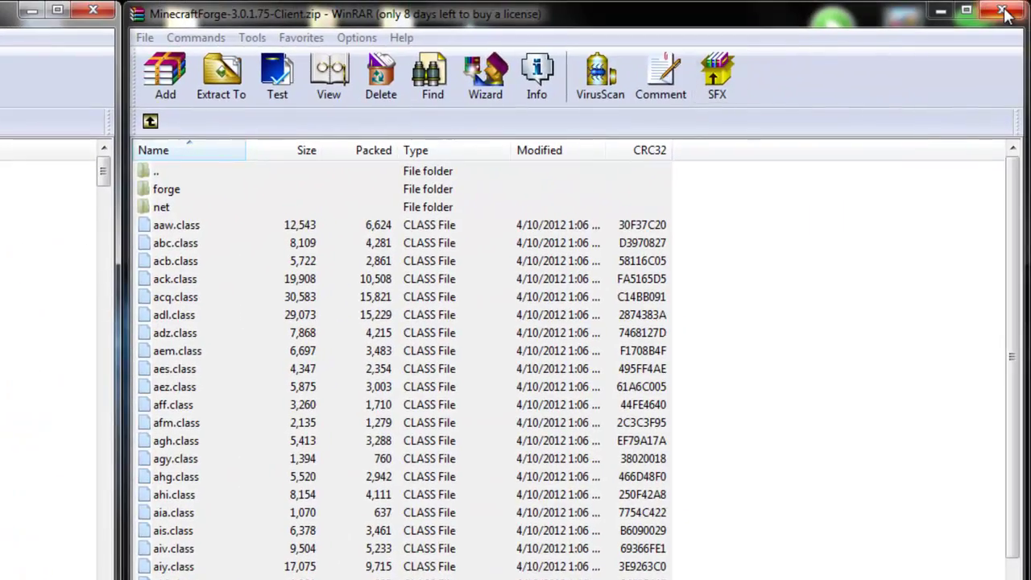
pyautogui.click(1003, 11)
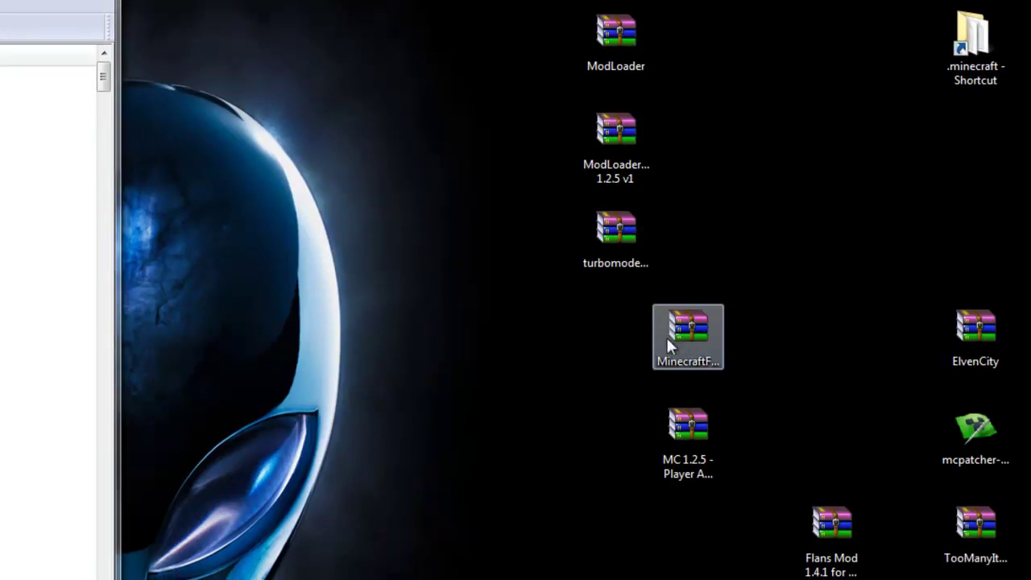
# - Add all files from the MC 1.2.5 - Player API client 1.0 archive to minecraft.jar and place its desktop file below MinecraftForge
pyautogui.doubleClick(688, 435)
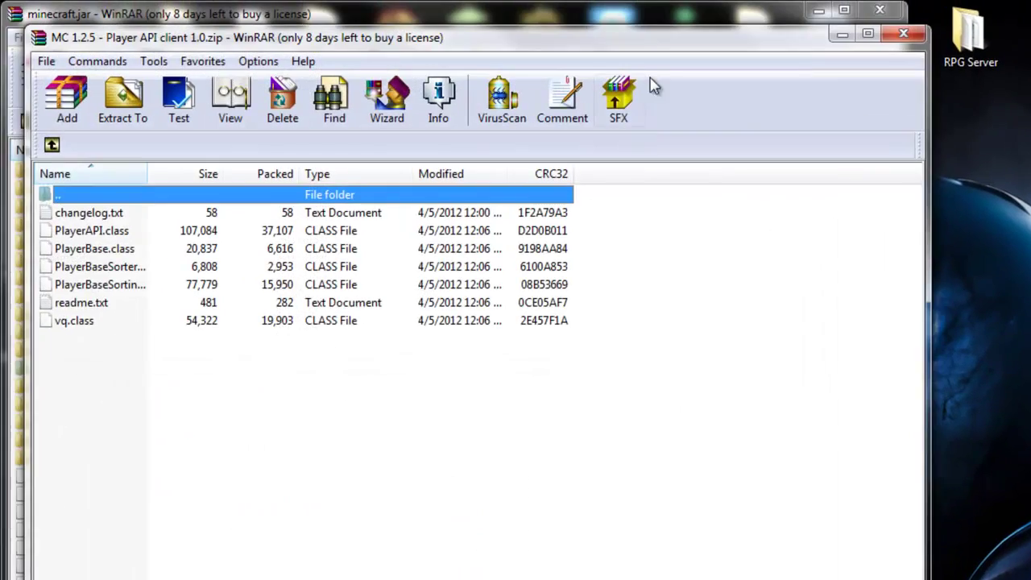
pyautogui.moveTo(653, 39); pyautogui.dragTo(753, 23)
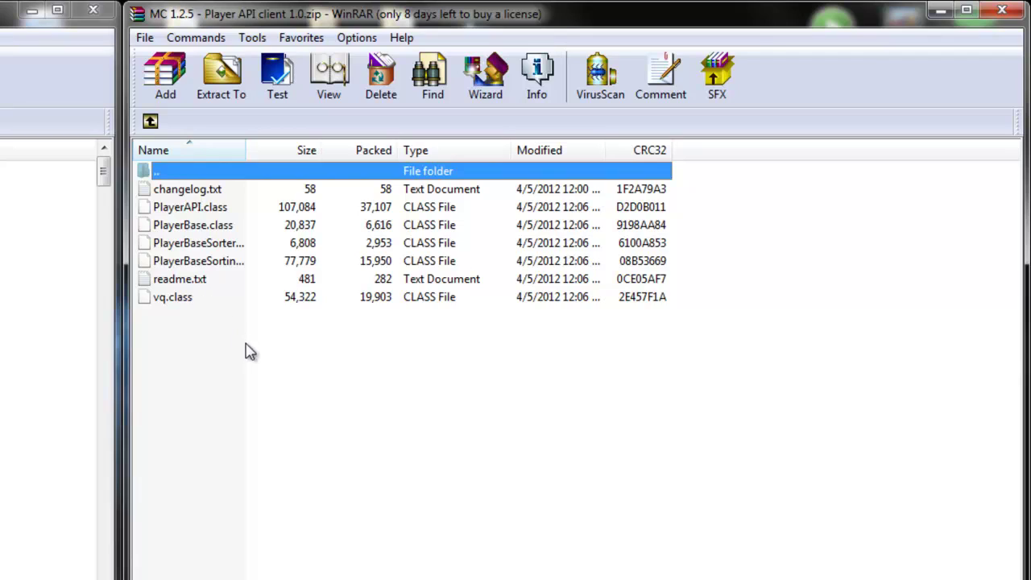
pyautogui.moveTo(241, 347); pyautogui.dragTo(205, 178)
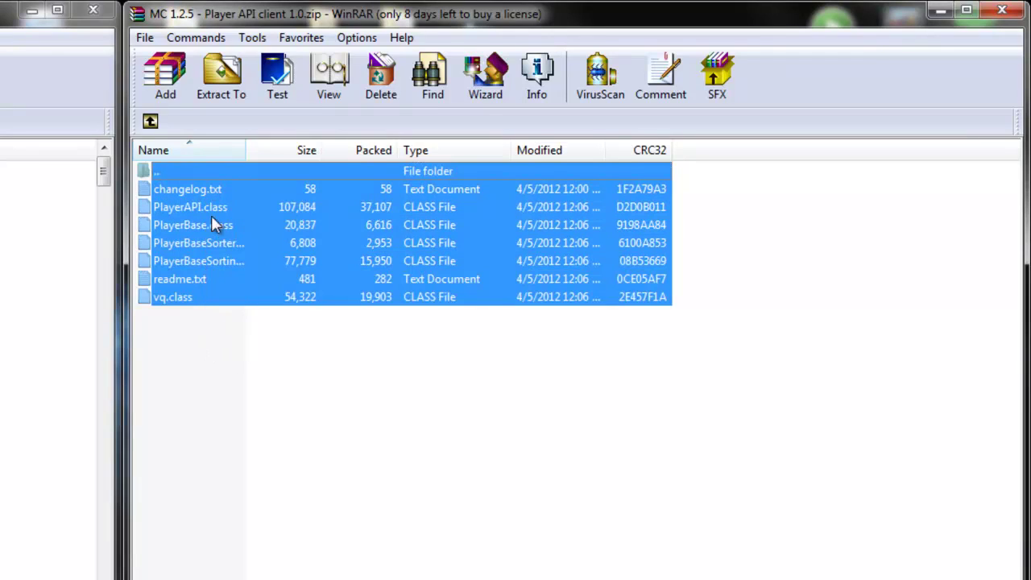
pyautogui.moveTo(211, 223); pyautogui.dragTo(362, 344)
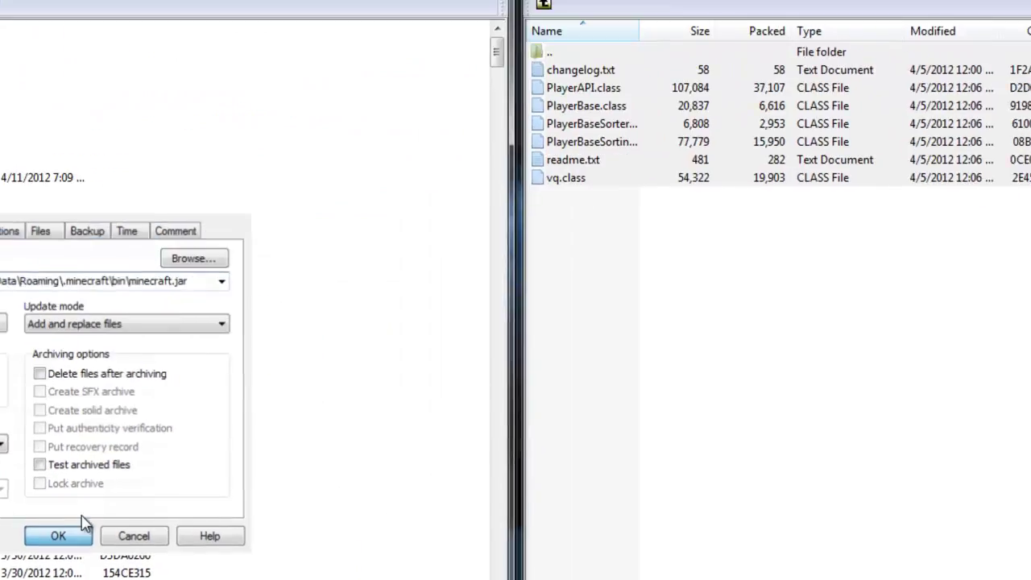
pyautogui.click(441, 422)
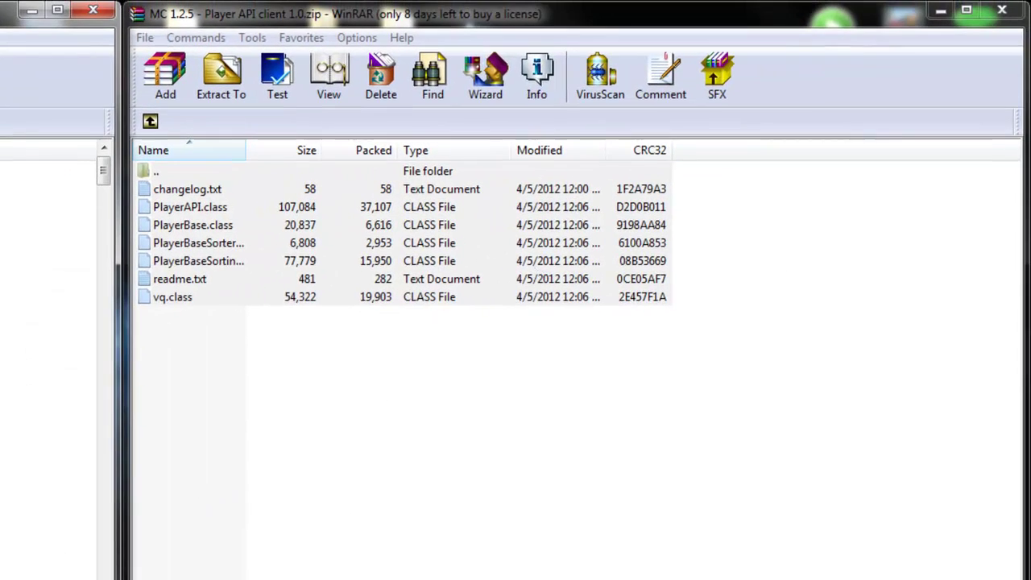
pyautogui.click(991, 10)
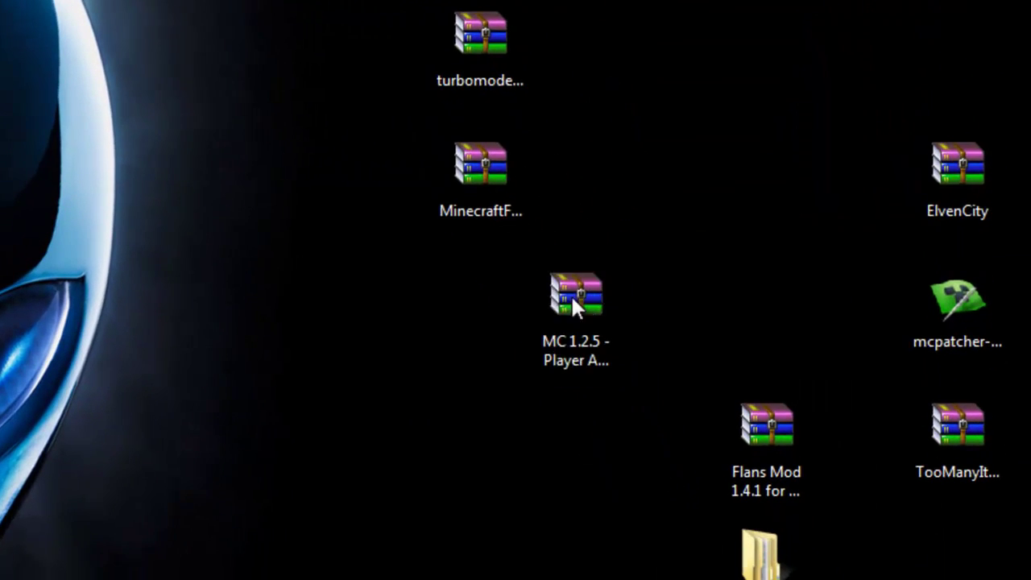
pyautogui.click(573, 300)
pyautogui.moveTo(589, 458); pyautogui.dragTo(481, 1)
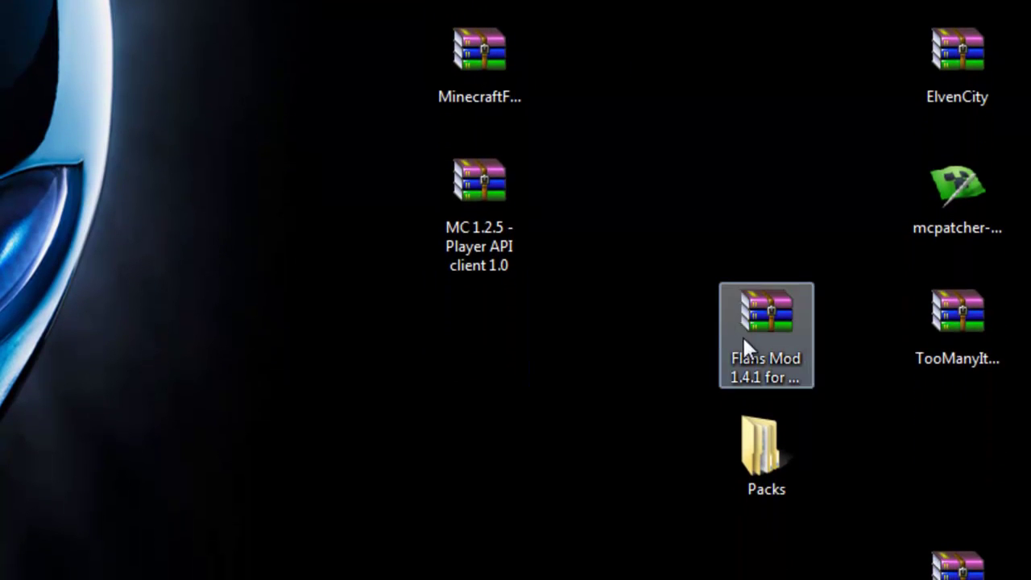
# - Return from the minecraft.jar archive to the bin folder window and go back up to the .minecraft folder
pyautogui.click(743, 339)
pyautogui.moveTo(797, 294); pyautogui.dragTo(690, 242)
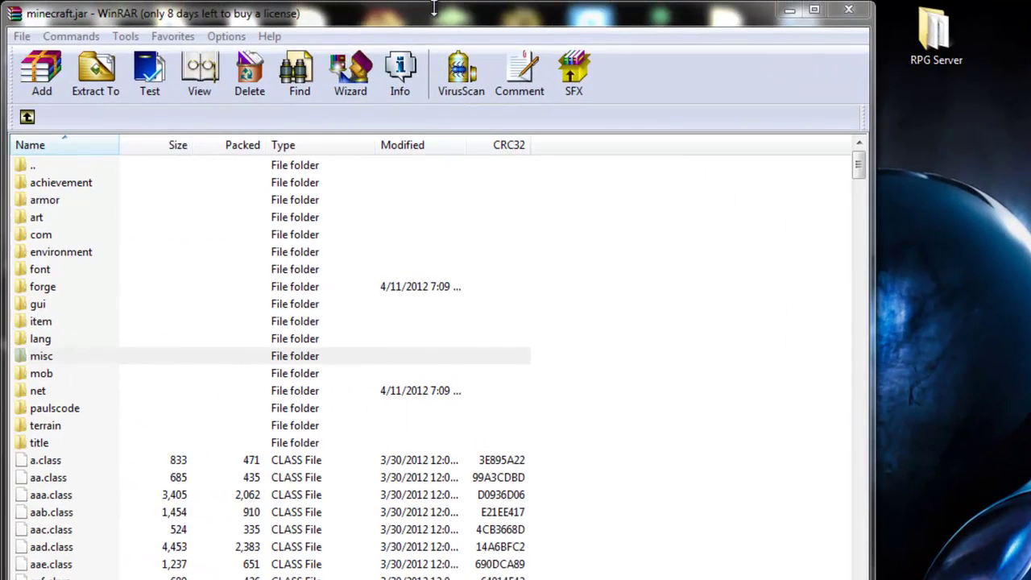
pyautogui.moveTo(433, 8); pyautogui.dragTo(462, 34)
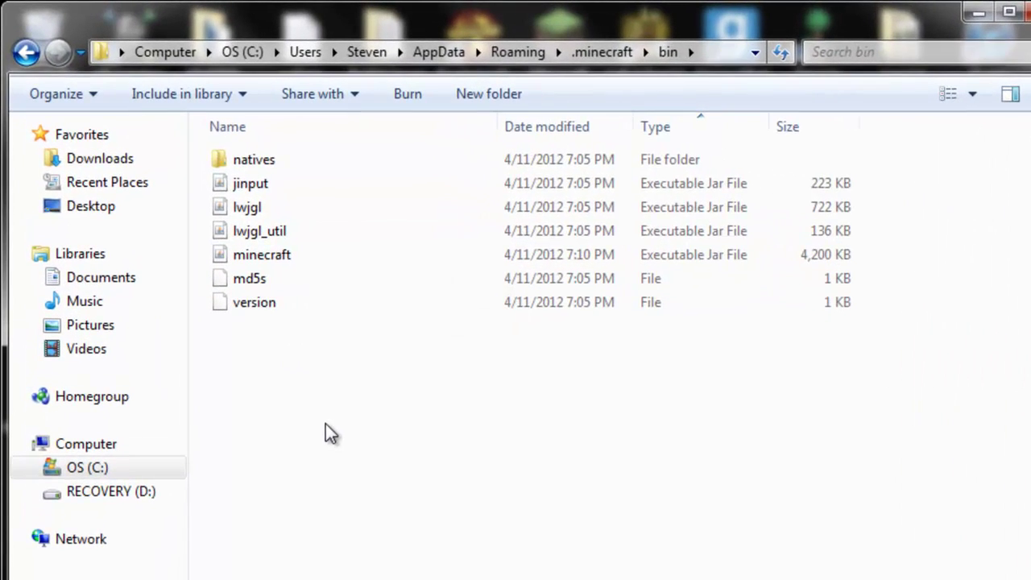
pyautogui.click(26, 53)
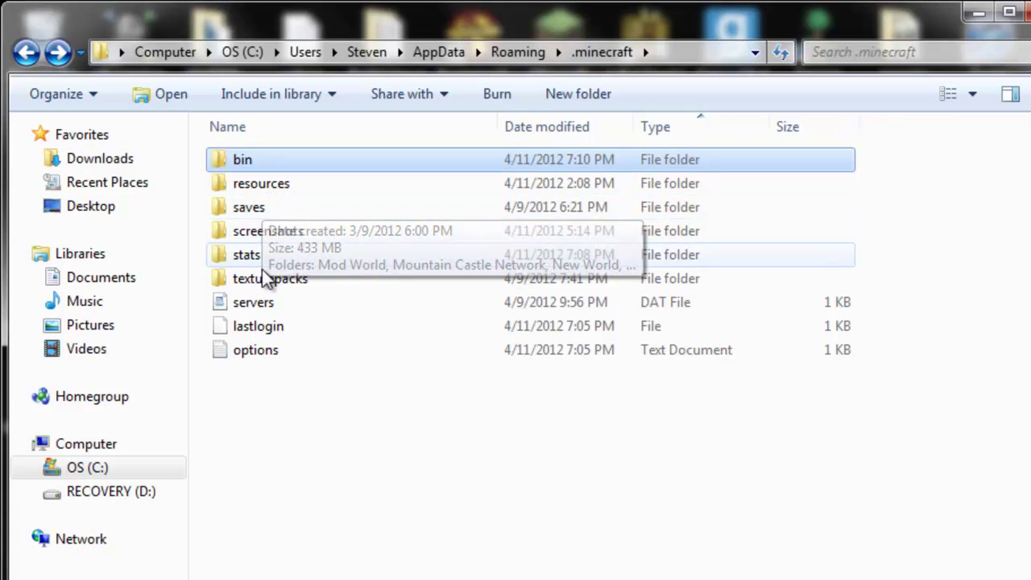
pyautogui.click(357, 463)
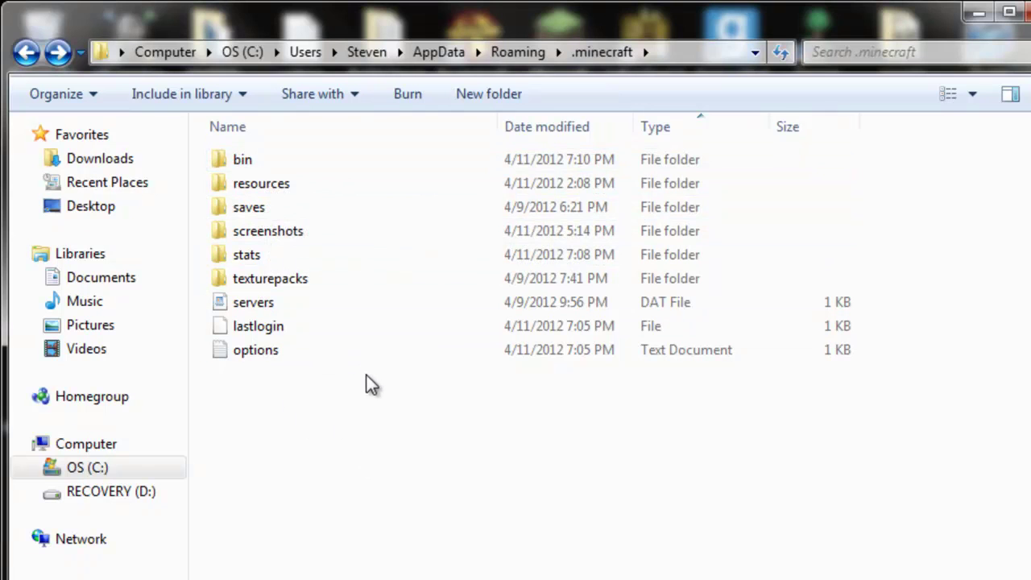
# - Create a new folder named mods inside .minecraft and open it
pyautogui.rightClick(290, 406)
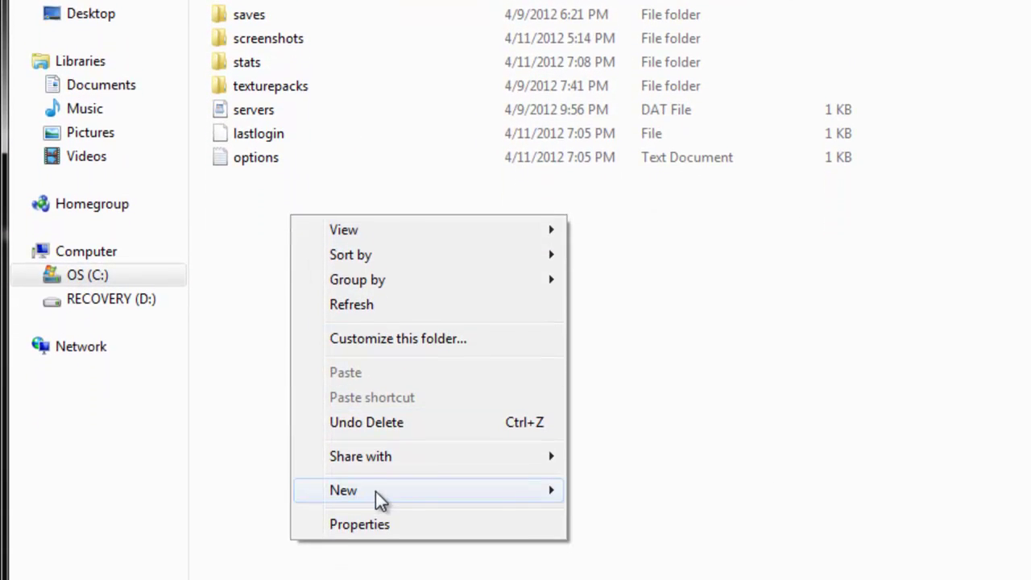
pyautogui.moveTo(376, 491)
pyautogui.click(680, 492)
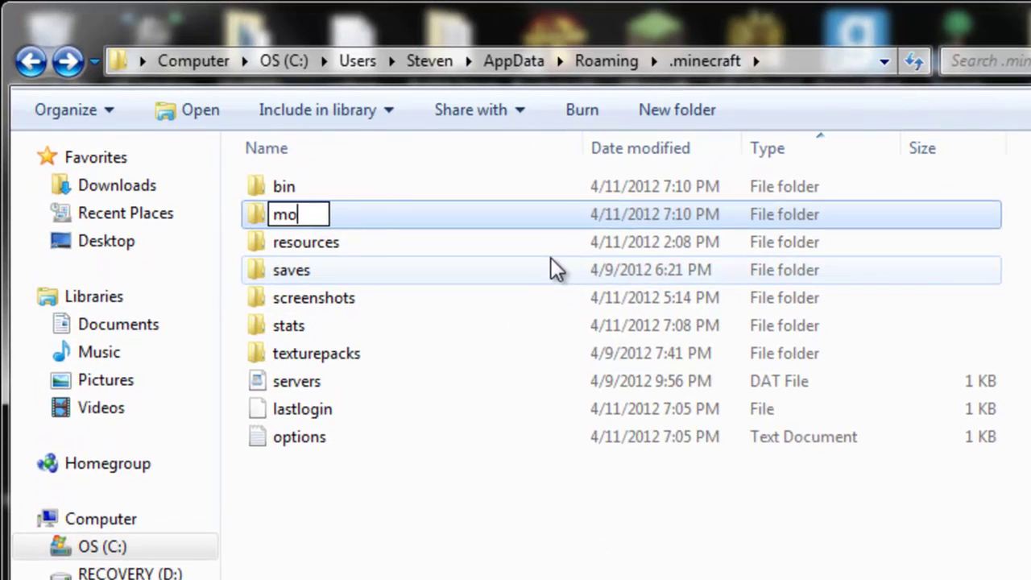
pyautogui.write('mods')
pyautogui.click(553, 499)
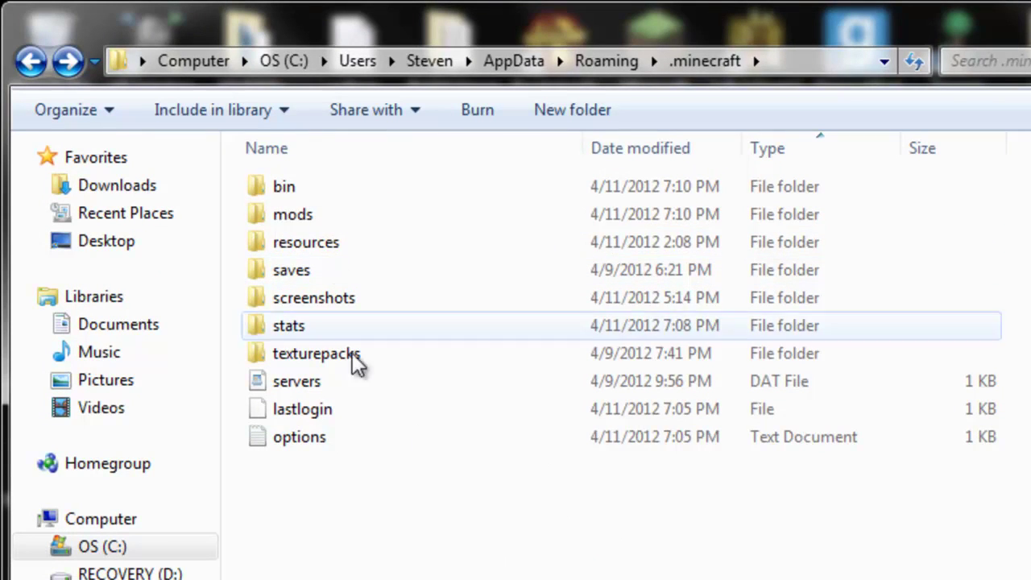
pyautogui.doubleClick(338, 227)
pyautogui.moveTo(488, 388); pyautogui.dragTo(276, 163)
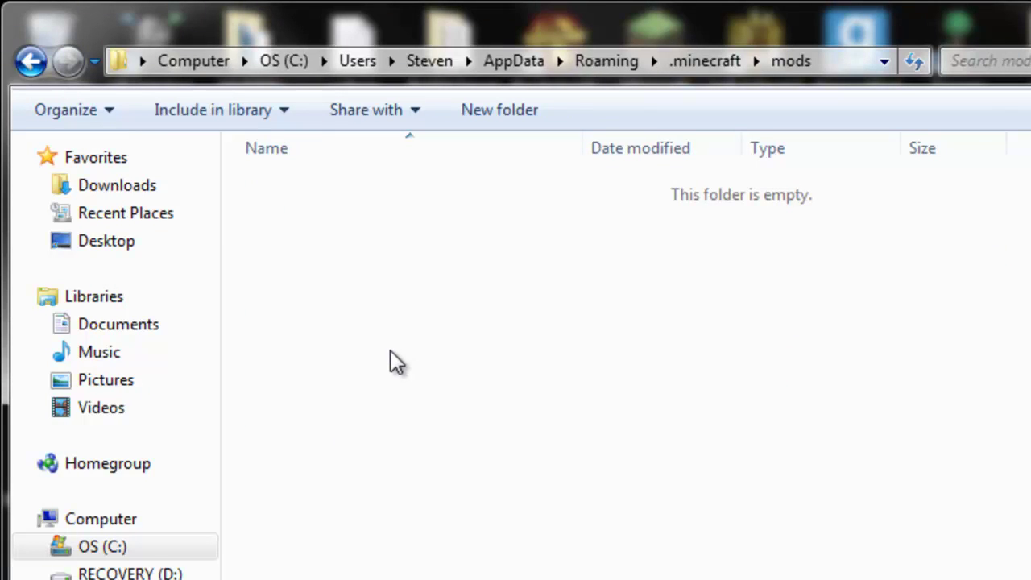
# - Move the Flans Mod 1.4.1 for Minecraft 1.2.5 archive from the desktop into the mods folder and return to .minecraft
pyautogui.moveTo(479, 419); pyautogui.dragTo(315, 162)
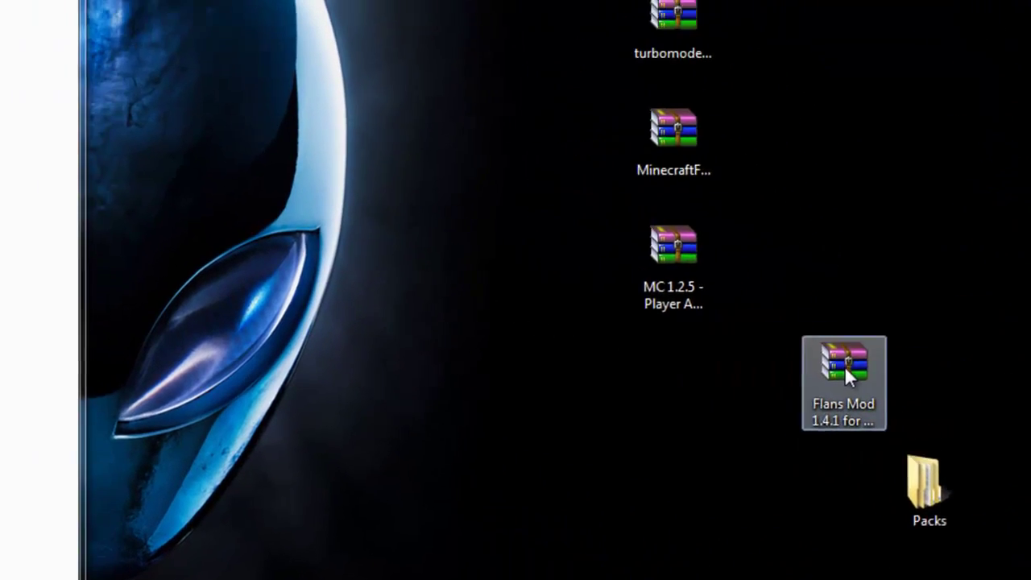
pyautogui.moveTo(723, 323); pyautogui.dragTo(458, 337)
pyautogui.click(455, 330)
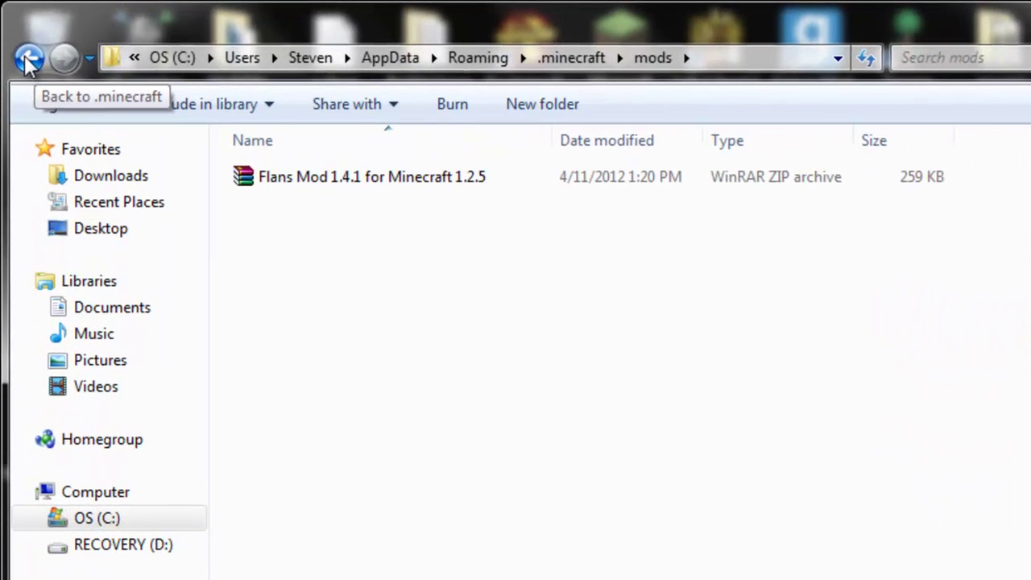
pyautogui.click(18, 37)
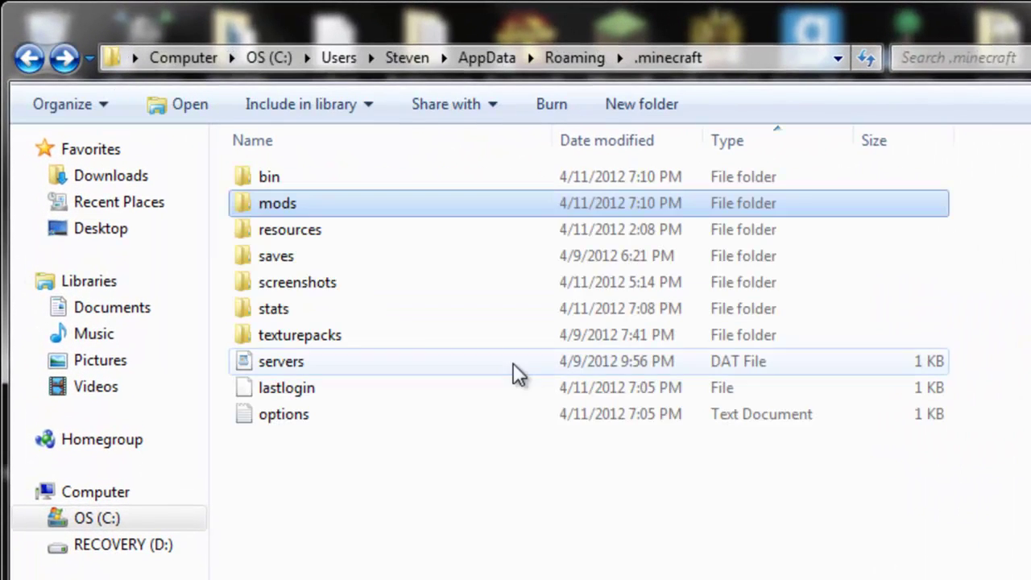
pyautogui.click(518, 476)
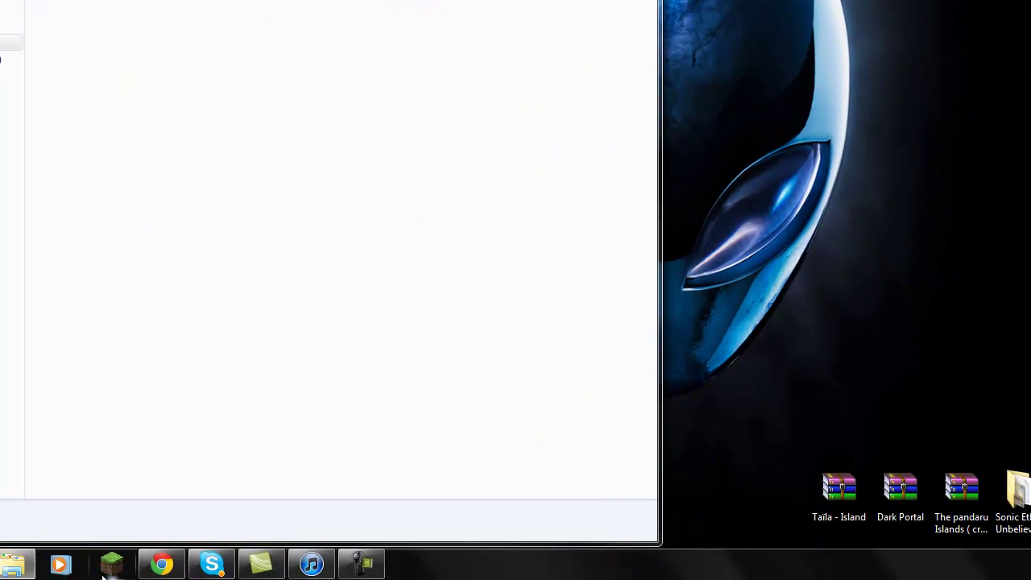
# - Launch Minecraft, log in with the saved account until the title screen loads, and close the game
pyautogui.click(98, 568)
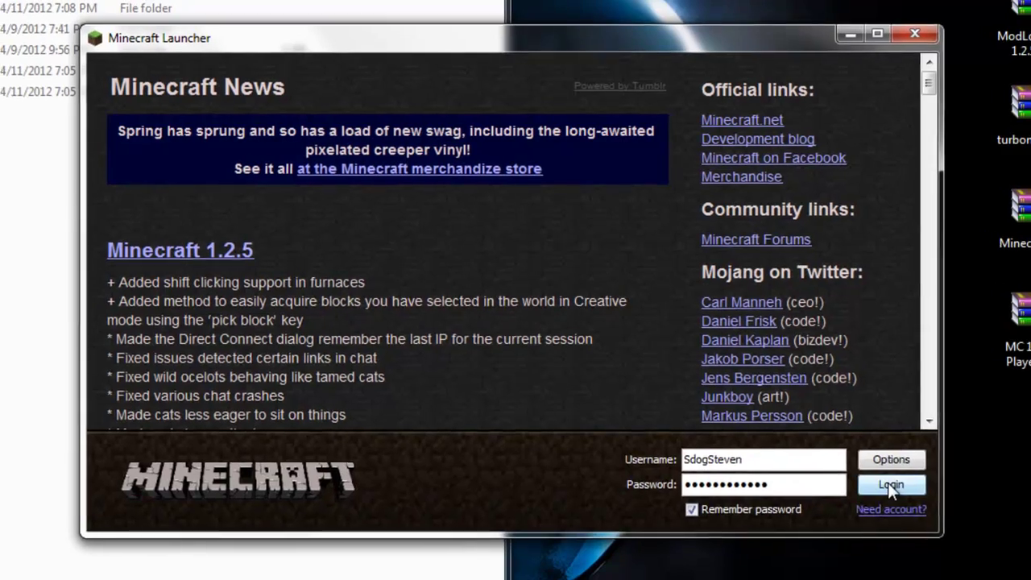
pyautogui.click(846, 431)
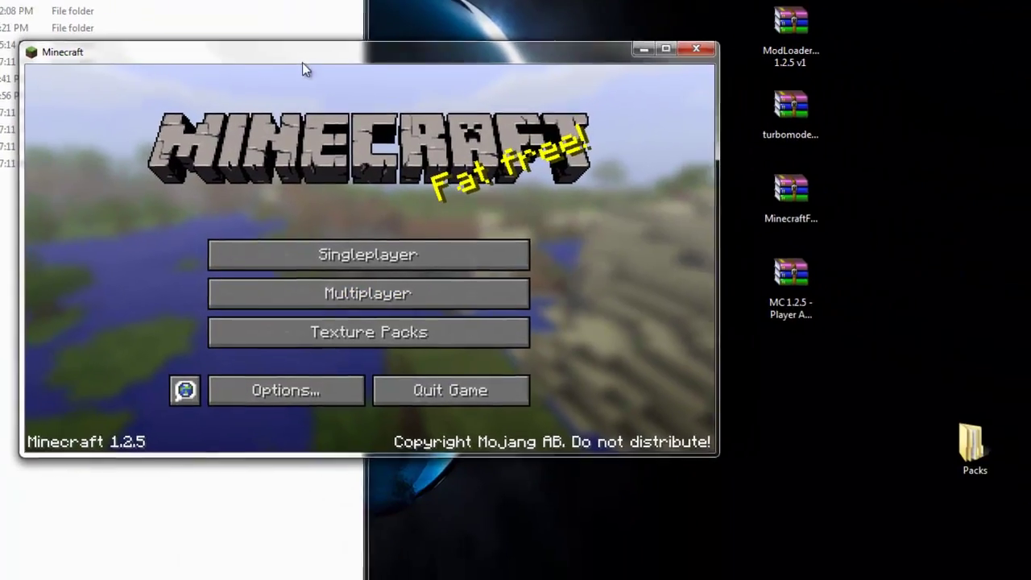
pyautogui.moveTo(347, 54); pyautogui.dragTo(335, 65)
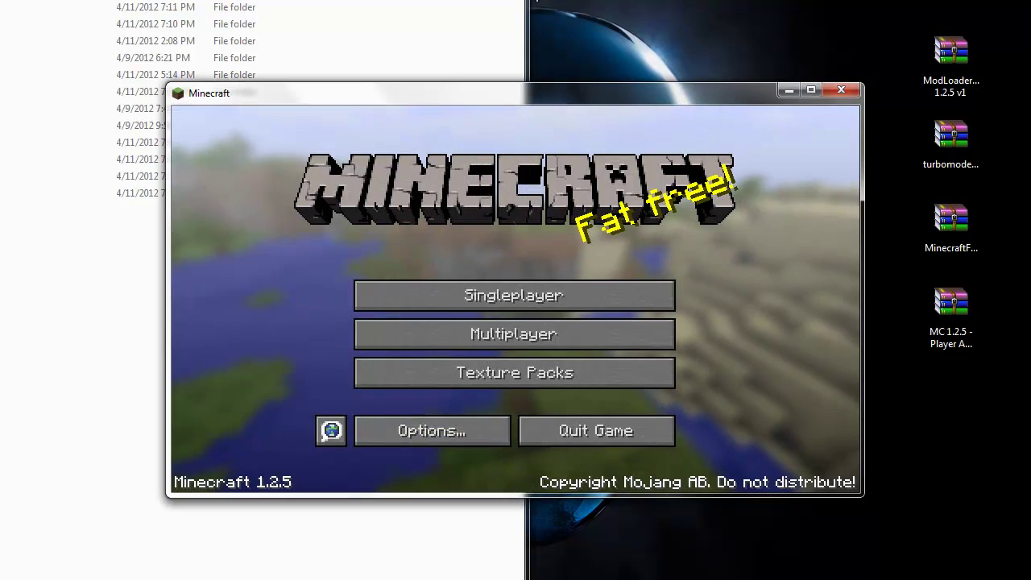
pyautogui.click(844, 91)
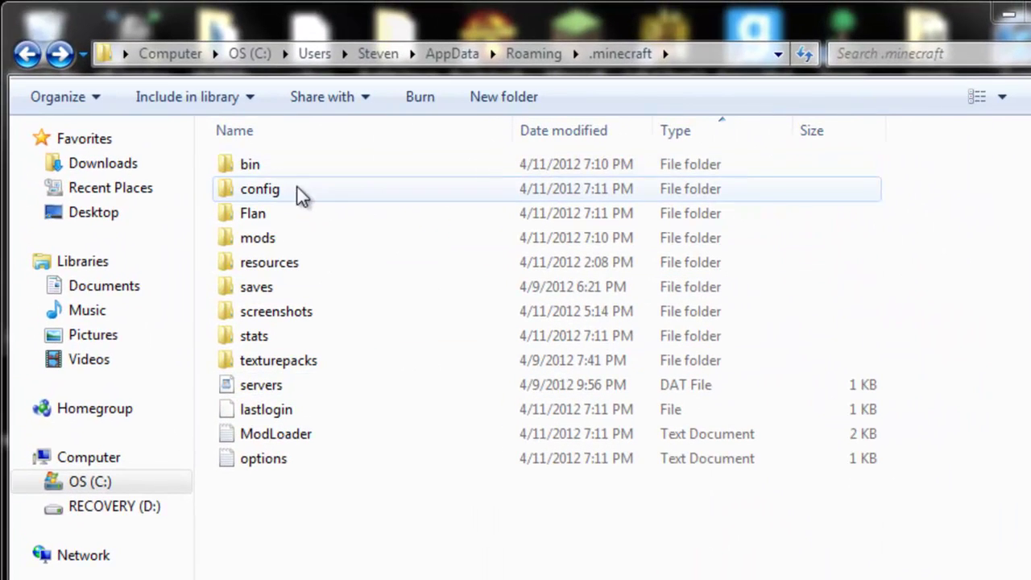
# - Open the Flan folder in .minecraft and the desktop Packs folder, placing the Packs window beside the Flan window
pyautogui.click(278, 215)
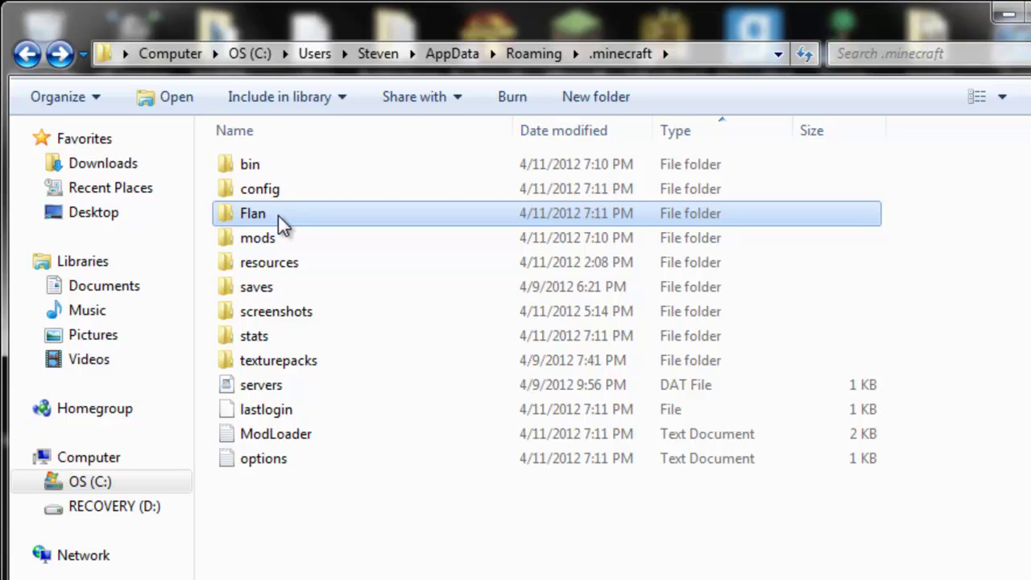
pyautogui.doubleClick(278, 215)
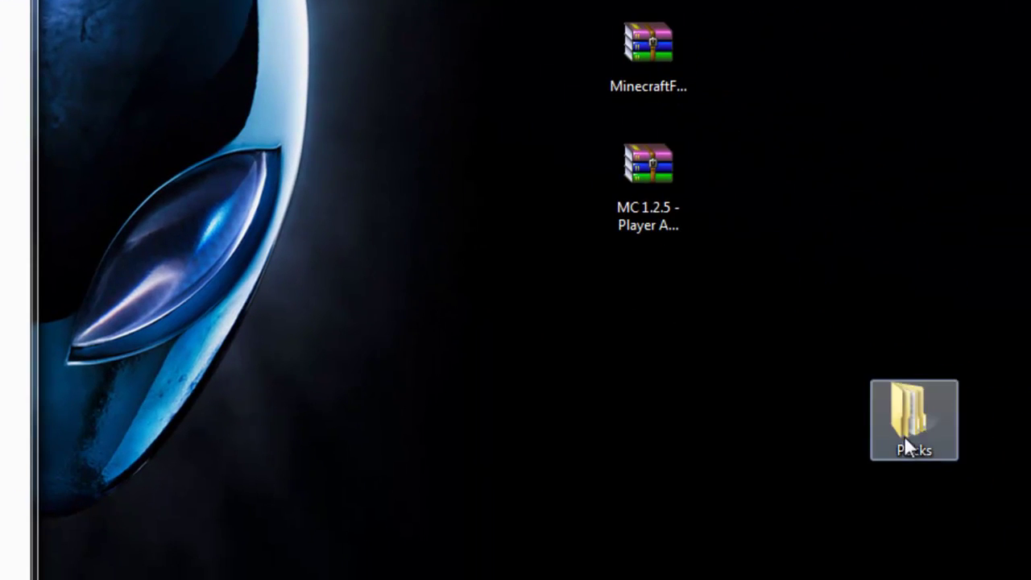
pyautogui.doubleClick(916, 423)
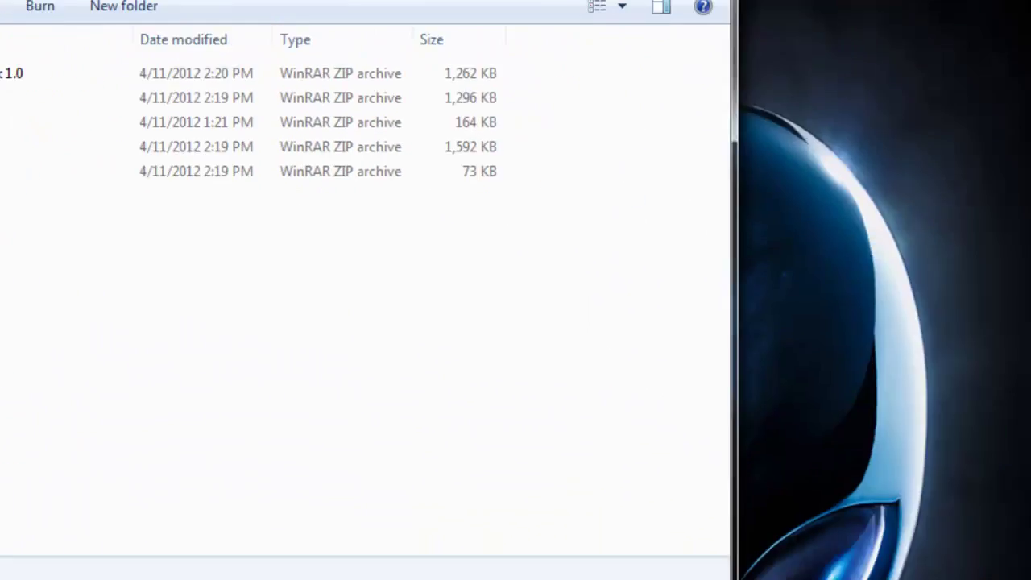
pyautogui.moveTo(575, 11); pyautogui.dragTo(738, 85)
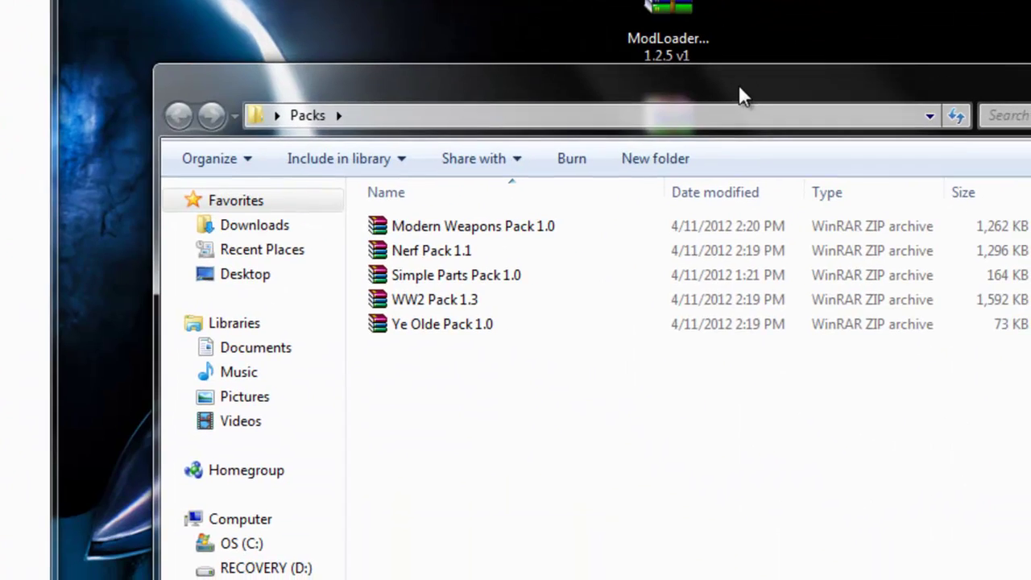
# - Extract the Simple Parts Pack folder from the Simple Parts Pack 1.0 archive into the Flan folder and close the archive
pyautogui.doubleClick(439, 277)
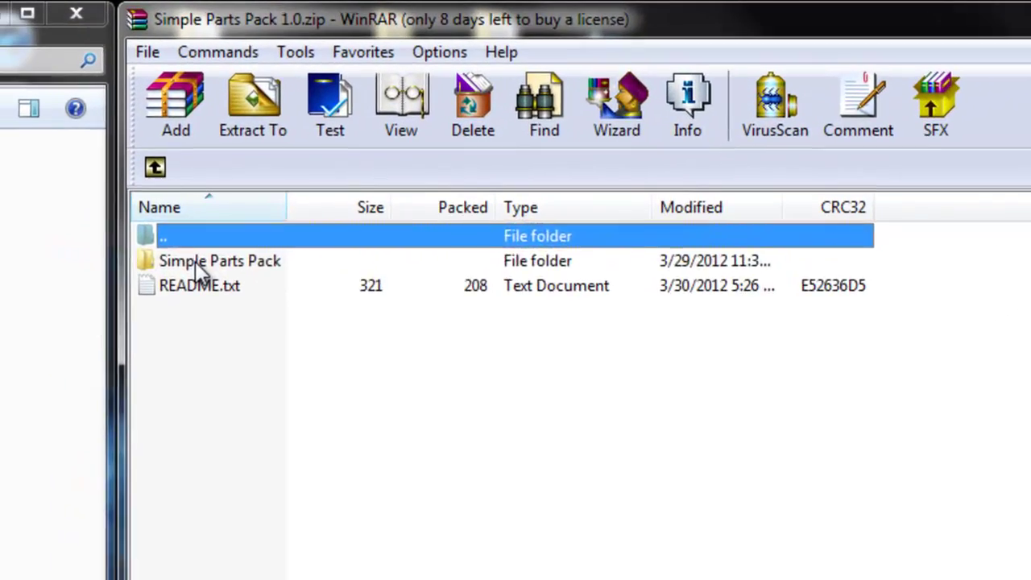
pyautogui.click(653, 153)
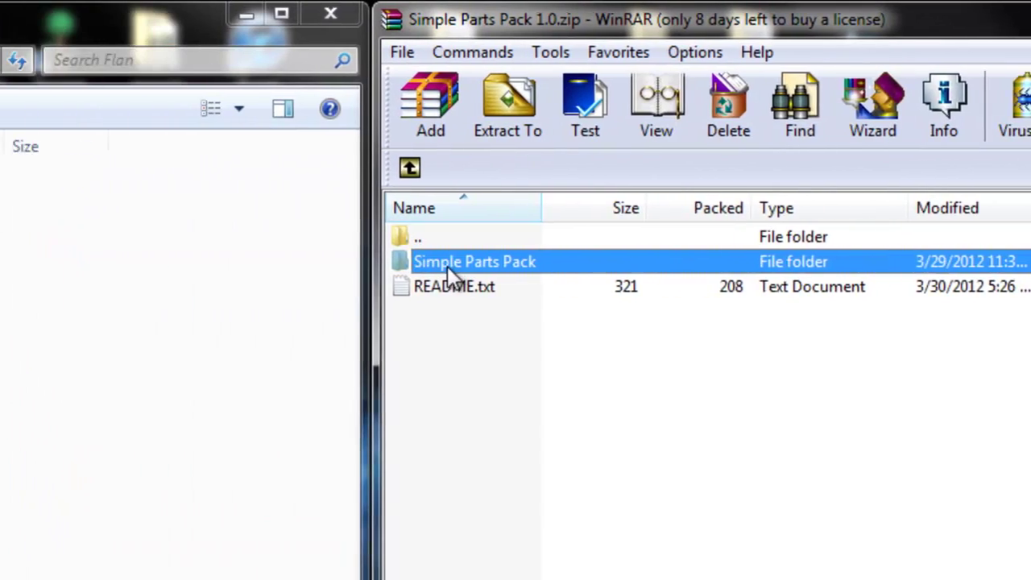
pyautogui.moveTo(196, 264); pyautogui.dragTo(454, 337)
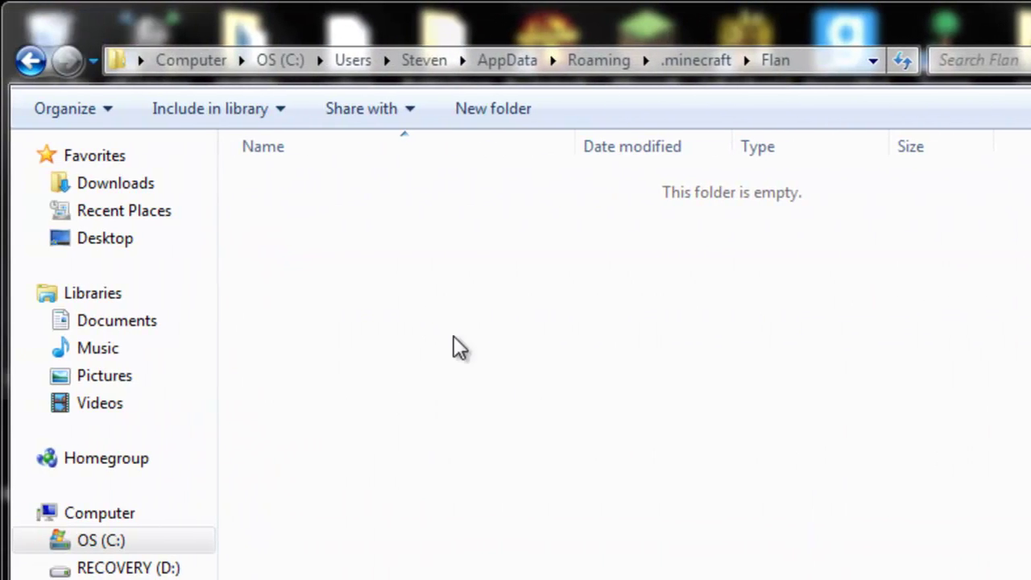
pyautogui.click(632, 418)
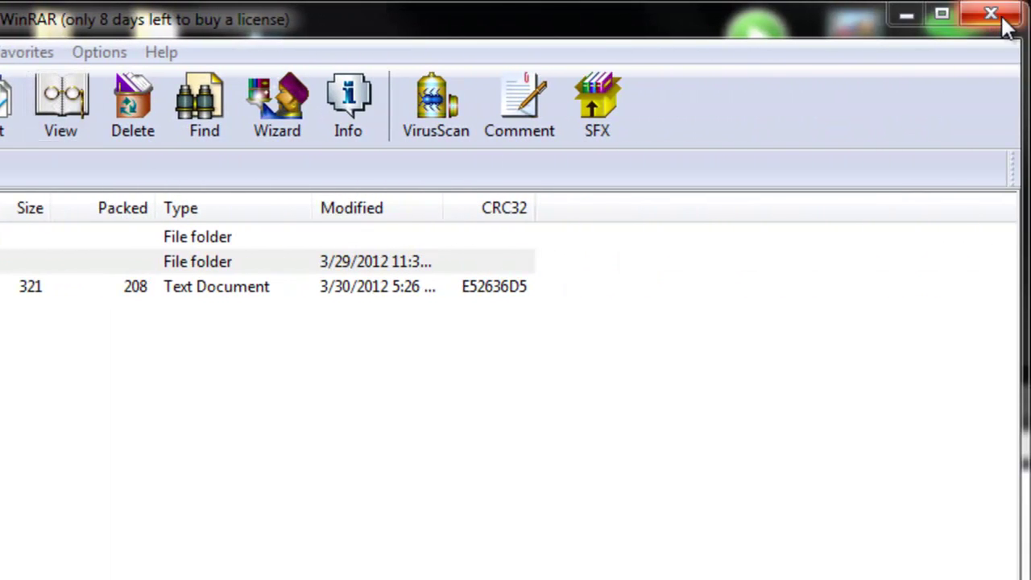
pyautogui.click(1001, 24)
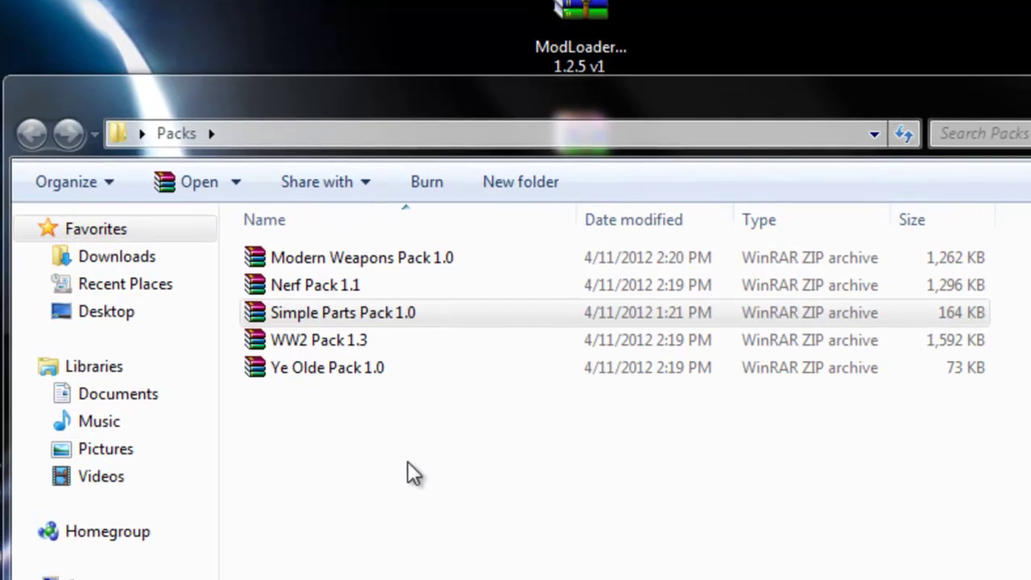
# - Extract the Ye Olde Pack folder from the Ye Olde Pack 1.0 archive into the Flan folder and close the archive
pyautogui.doubleClick(333, 367)
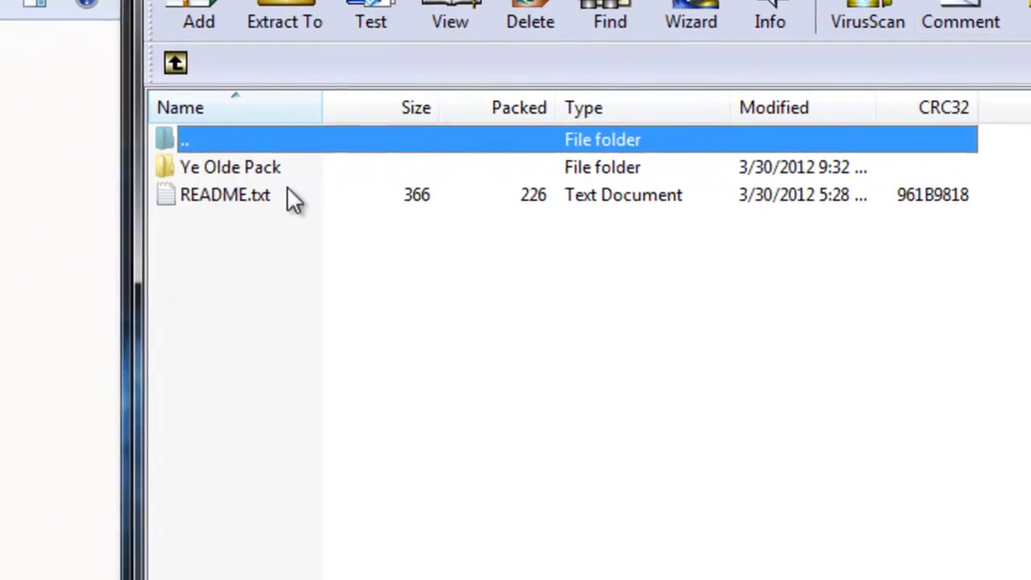
pyautogui.click(240, 168)
pyautogui.moveTo(237, 167); pyautogui.dragTo(0, 370)
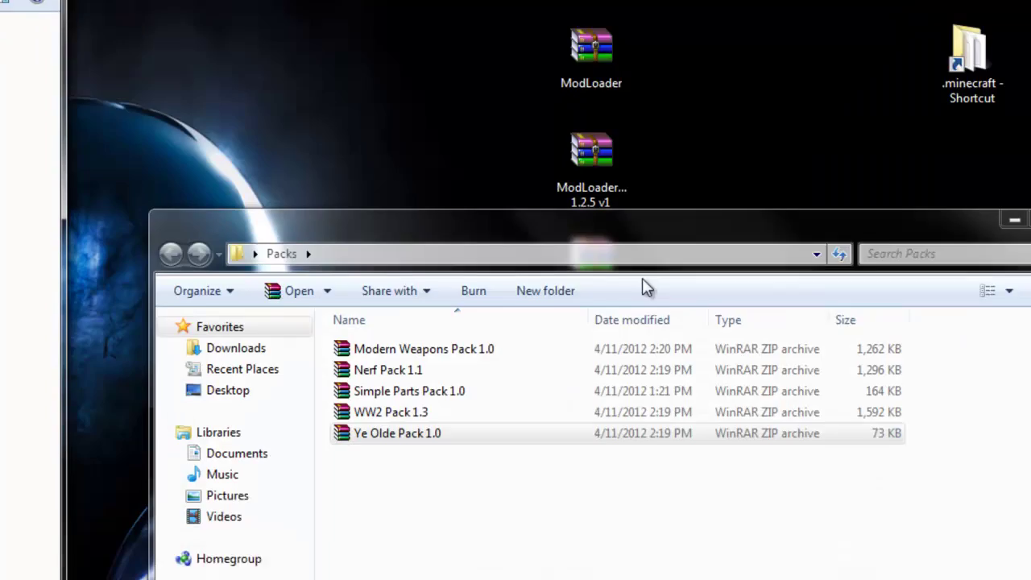
pyautogui.click(446, 435)
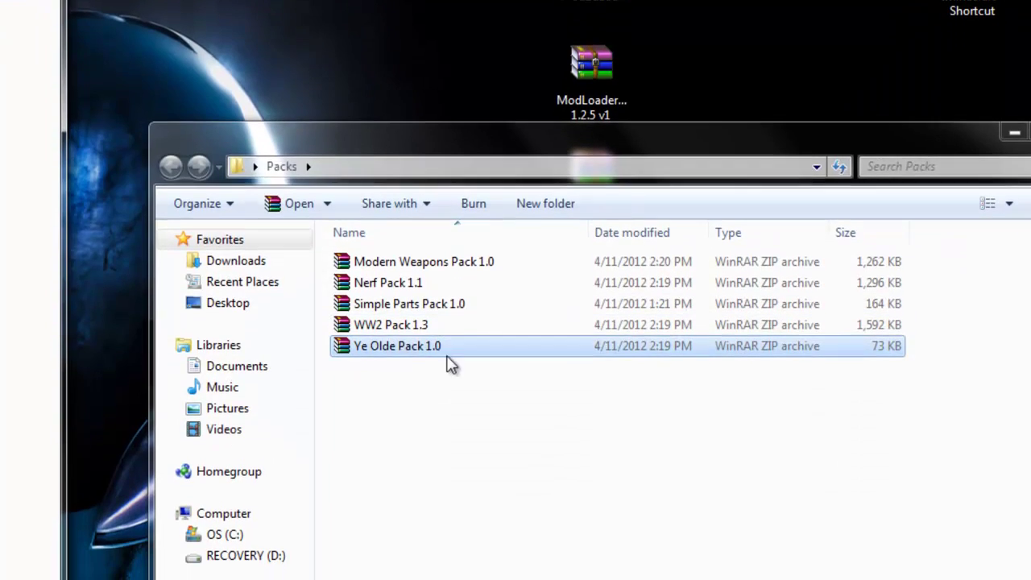
# - Extract the WW2 Pack, Nerf Pack and Modern Weapons Pack folders from their archives into the Flan folder
pyautogui.doubleClick(394, 327)
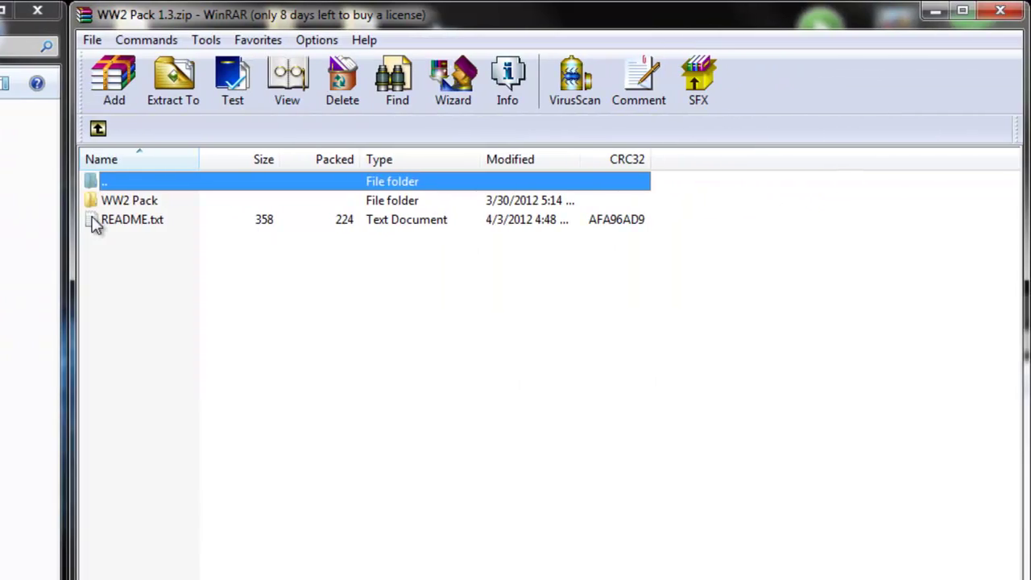
pyautogui.moveTo(151, 257); pyautogui.dragTo(484, 327)
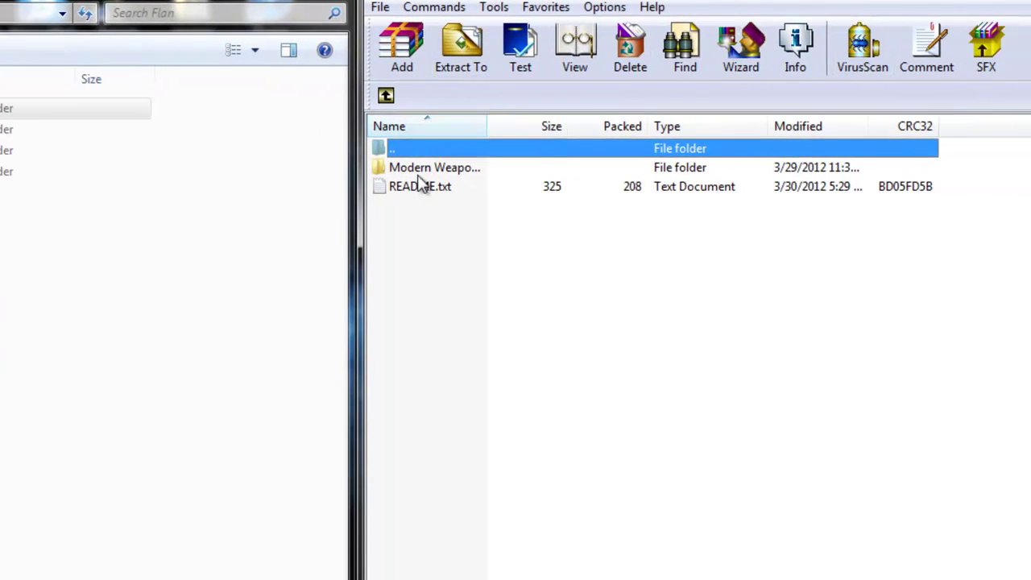
pyautogui.click(418, 169)
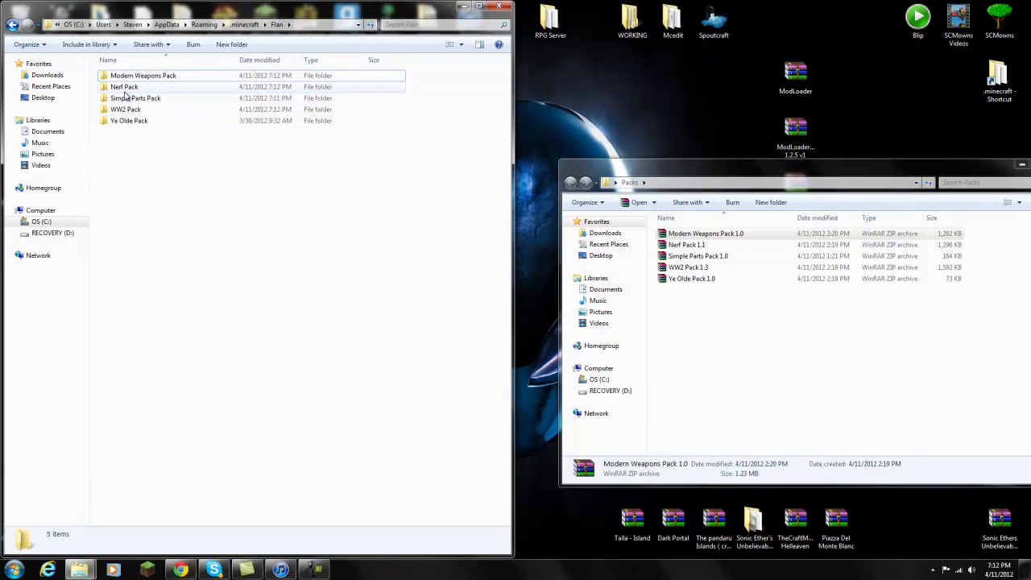
pyautogui.click(689, 236)
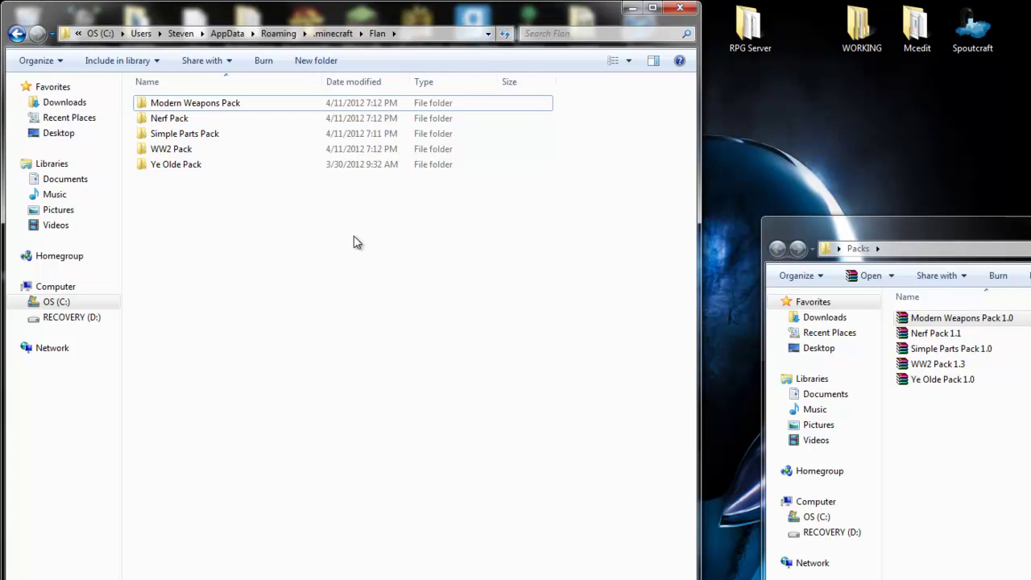
# - Close the Flan and Packs folder windows
pyautogui.click(684, 7)
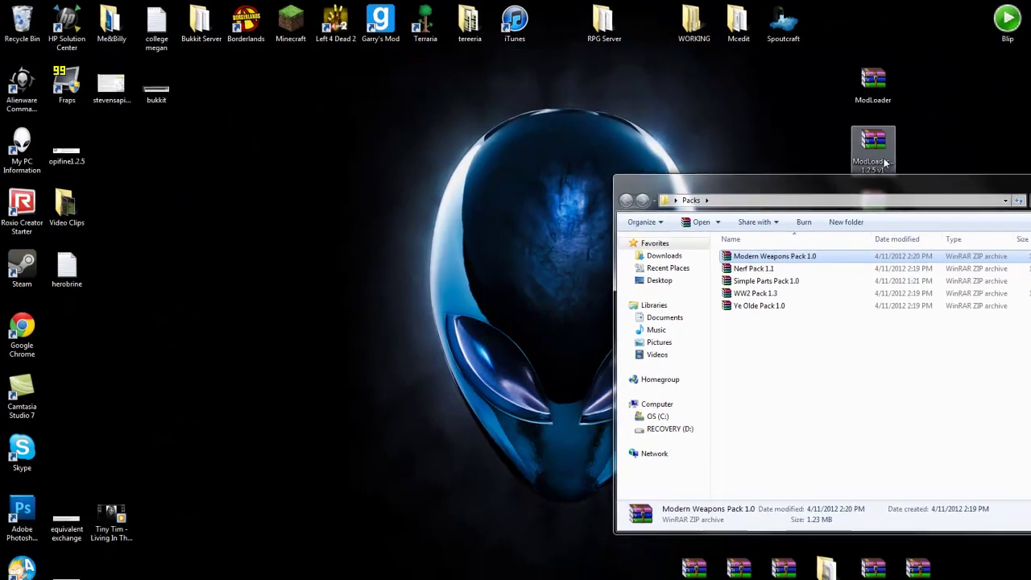
pyautogui.moveTo(814, 165); pyautogui.dragTo(753, 172)
pyautogui.click(993, 173)
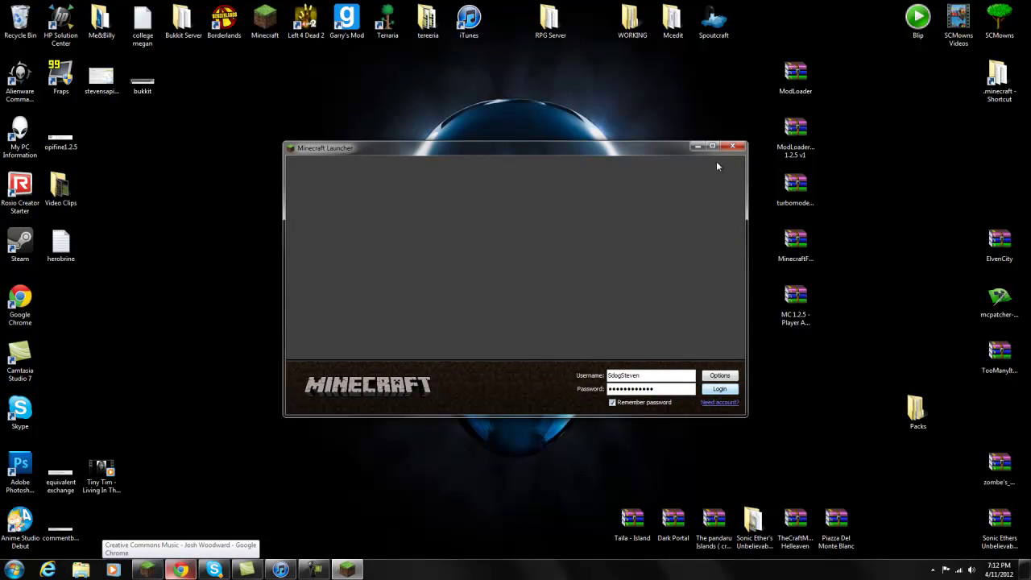
# - Maximize the Minecraft window and load a singleplayer world
pyautogui.click(710, 146)
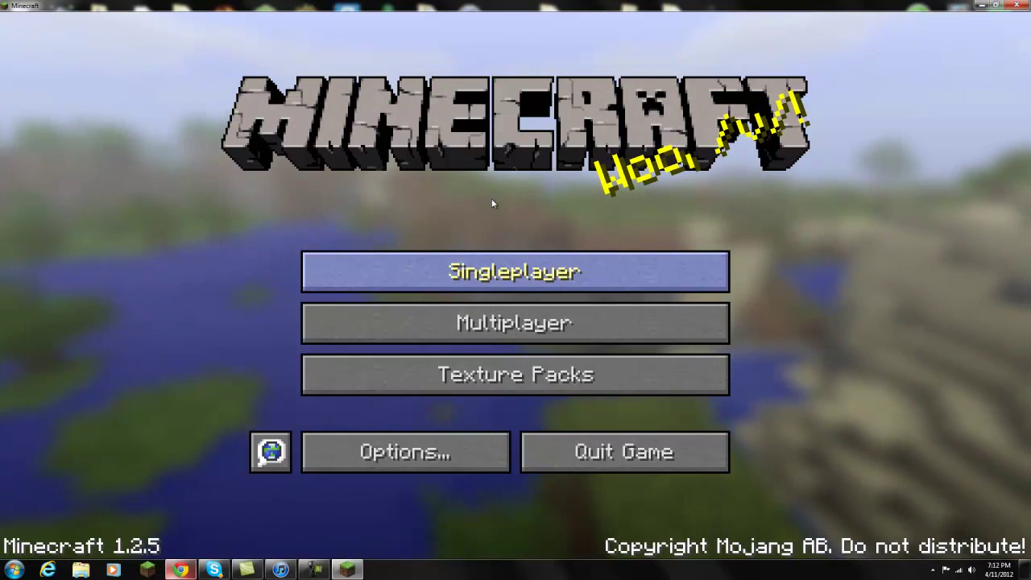
pyautogui.click(495, 271)
pyautogui.click(392, 460)
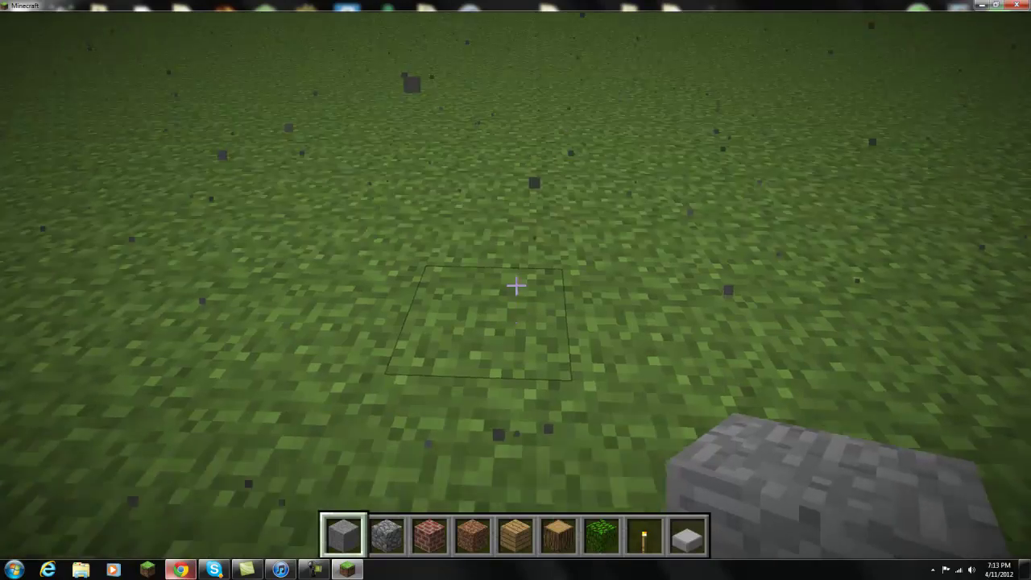
# - Put the large green camouflage plane from the creative item selection into the second hotbar slot
pyautogui.moveTo(515, 284)
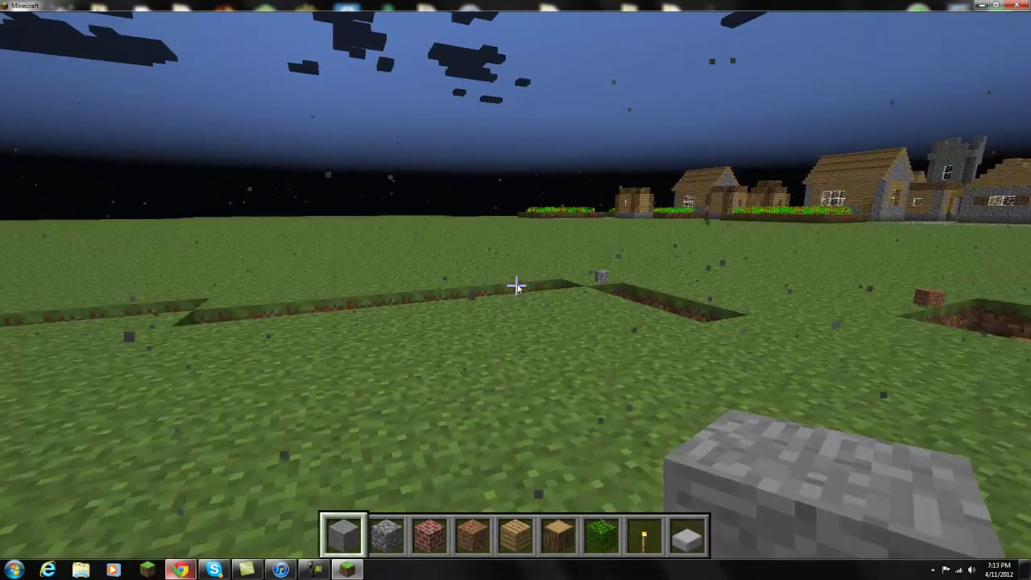
pyautogui.press('e')
pyautogui.moveTo(675, 117); pyautogui.dragTo(683, 327)
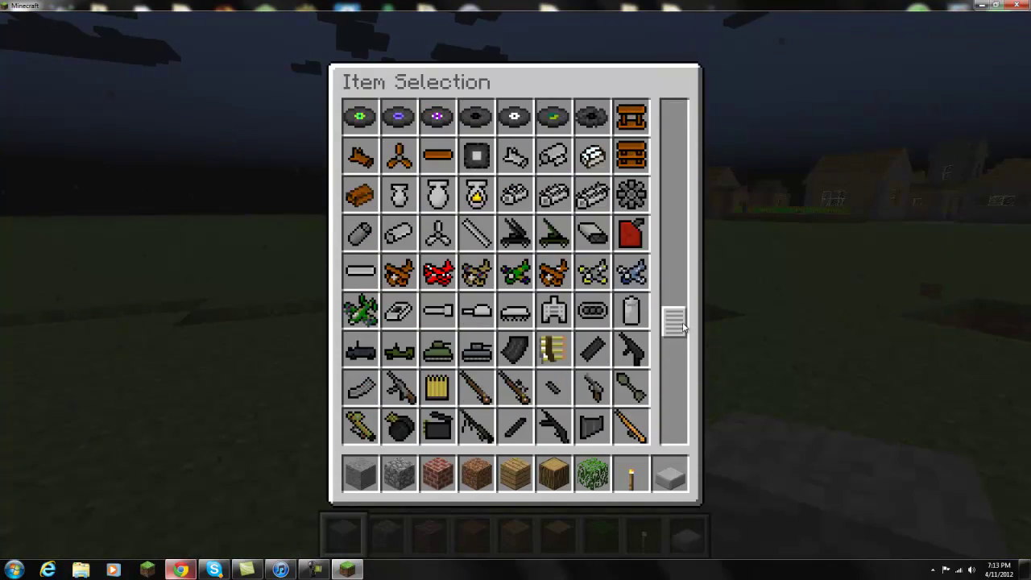
pyautogui.click(400, 378)
pyautogui.press('e')
# - Place the plane from the second hotbar slot on the grass and rise above it
pyautogui.scroll(-1, 515, 285)
pyautogui.rightClick(515, 285)
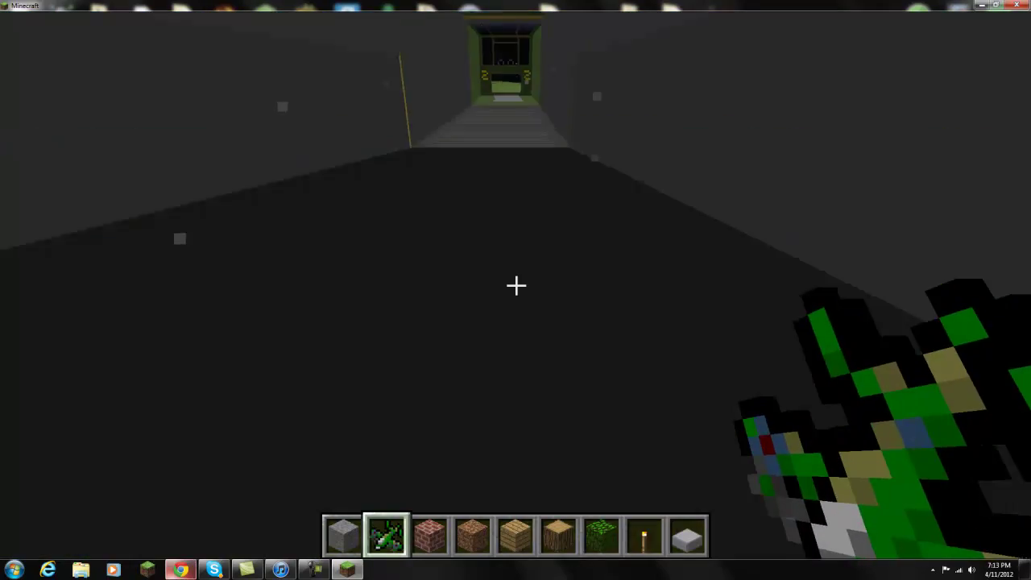
pyautogui.press('s')
pyautogui.press('space')
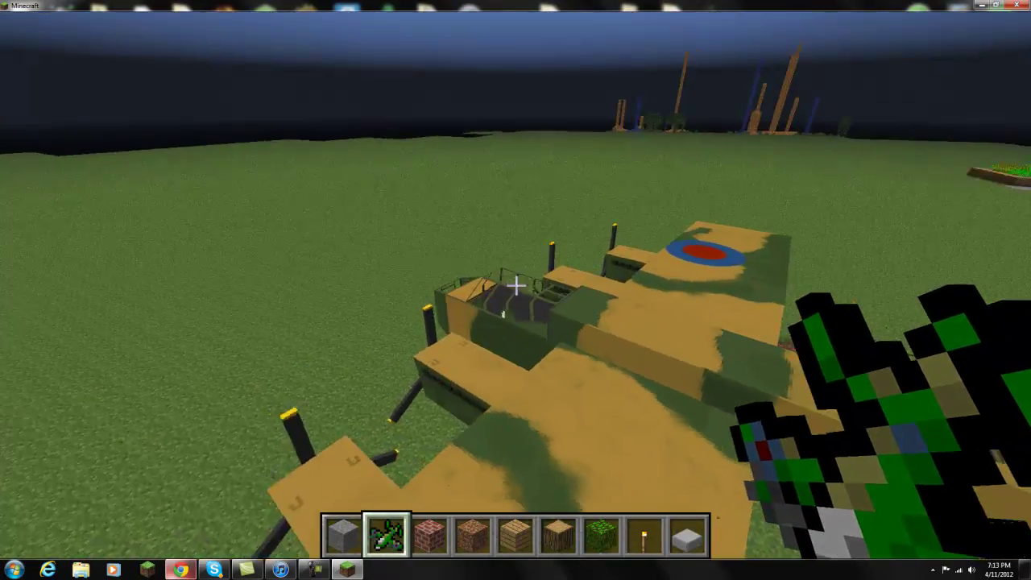
# - Empty the second hotbar slot and back away to view the whole bomber from the front
pyautogui.press('q')
pyautogui.press('s')
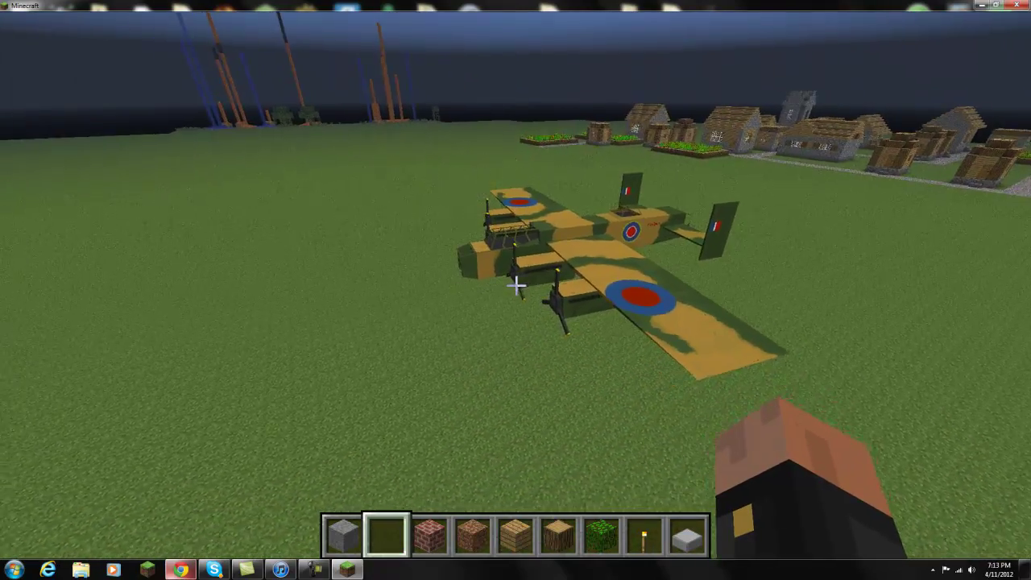
pyautogui.press('s')
pyautogui.press('a')
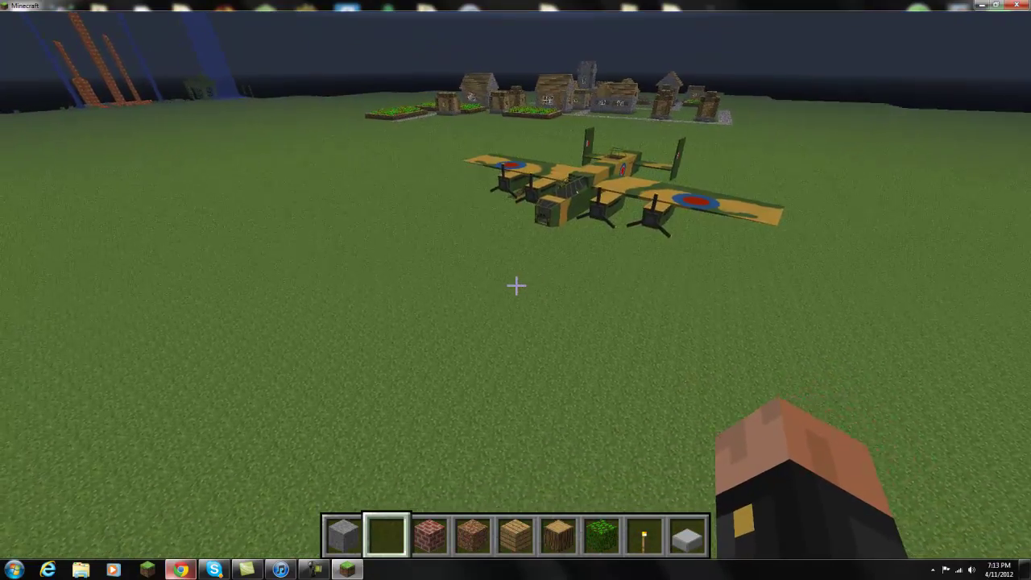
pyautogui.press('s')
pyautogui.press('a')
pyautogui.press('d')
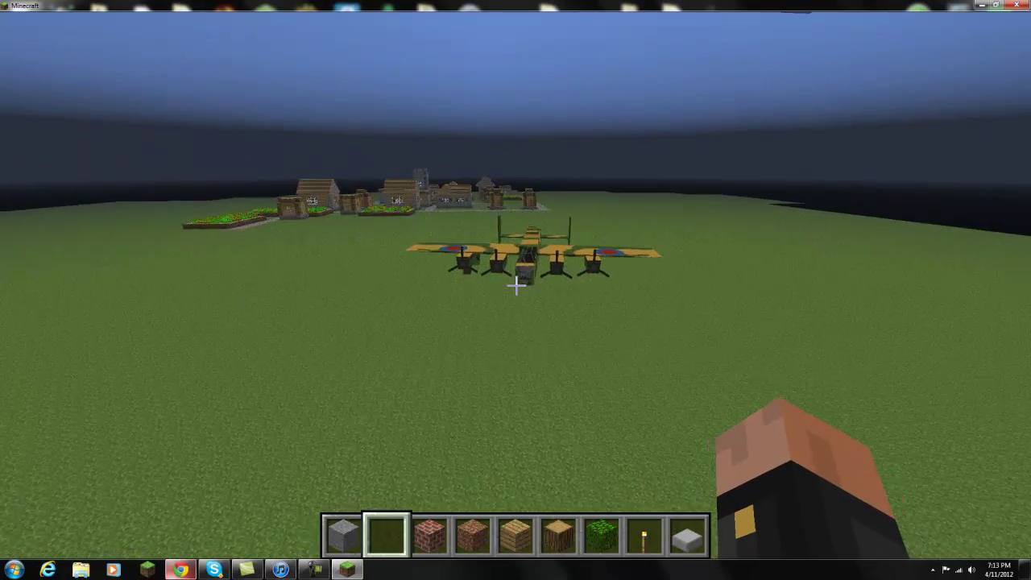
# - Circle the bomber from its nose past the wing to behind the tail, viewing it up close and from a distance
pyautogui.press('w')
pyautogui.press('d')
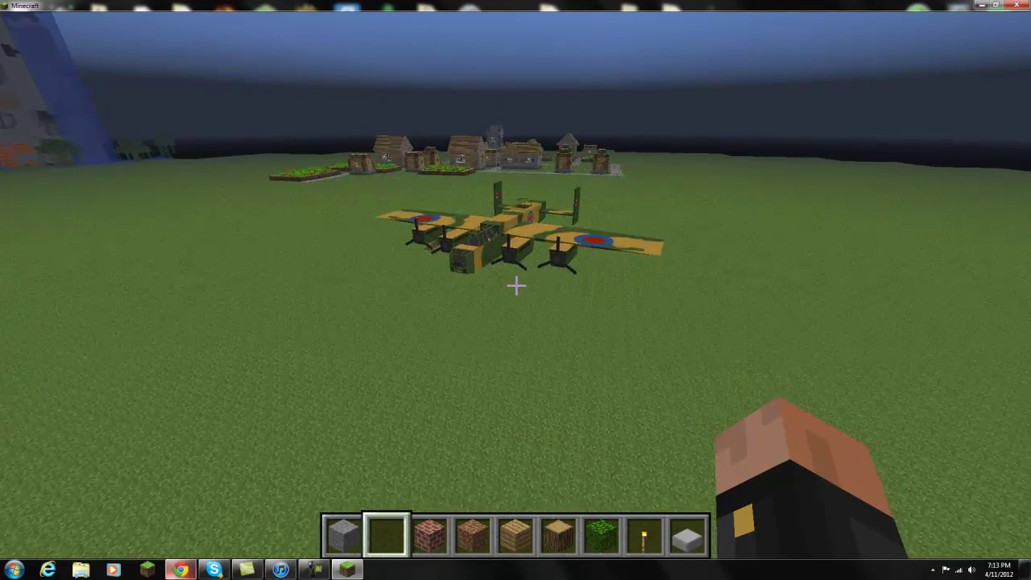
pyautogui.press('w')
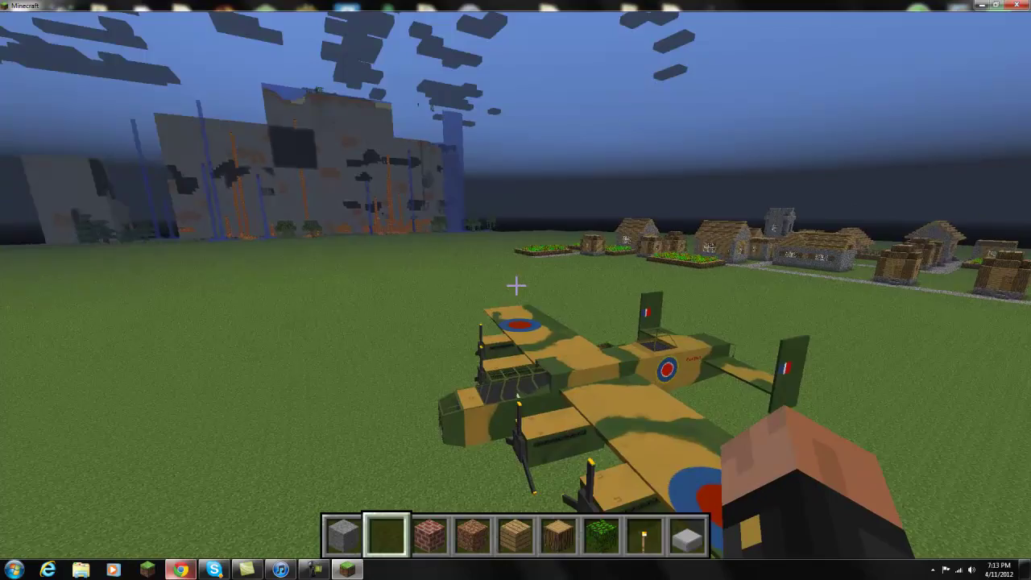
pyautogui.press('s')
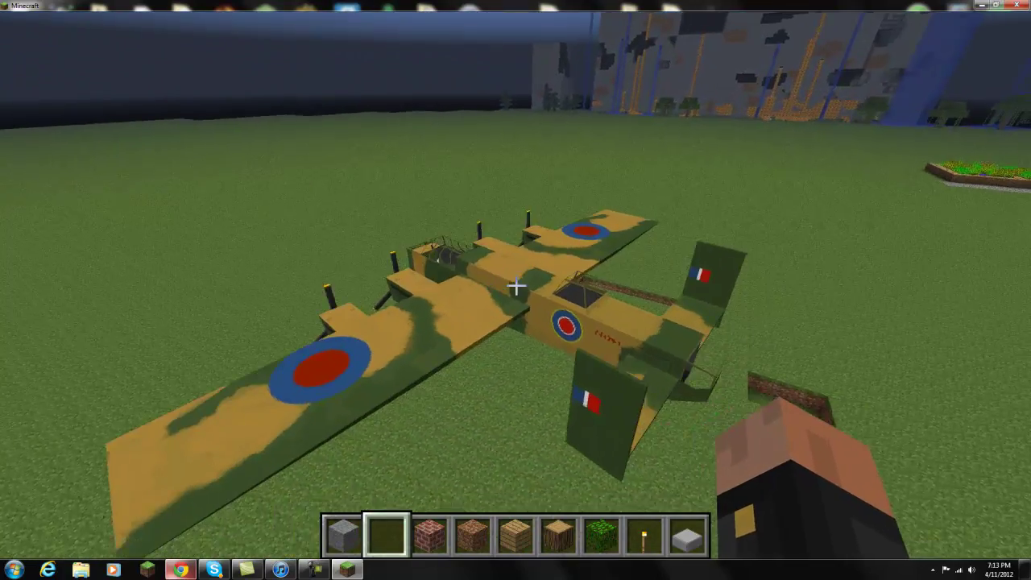
pyautogui.press('s')
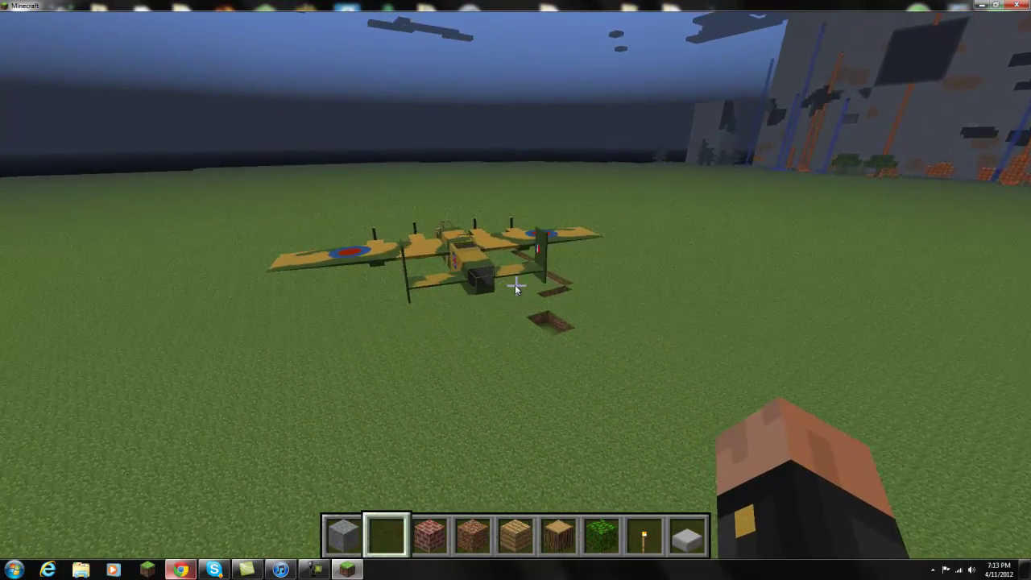
# - Browse the creative item selection down to the guns and ammunition, and bring up the screen recorder window to check the recording
pyautogui.press('e')
pyautogui.moveTo(674, 115); pyautogui.dragTo(676, 370)
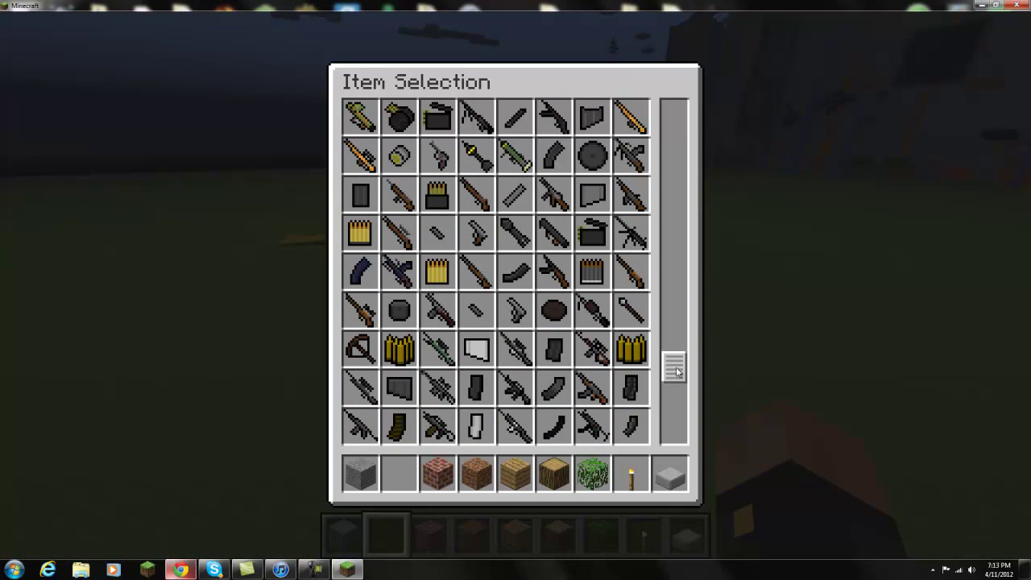
pyautogui.click(313, 570)
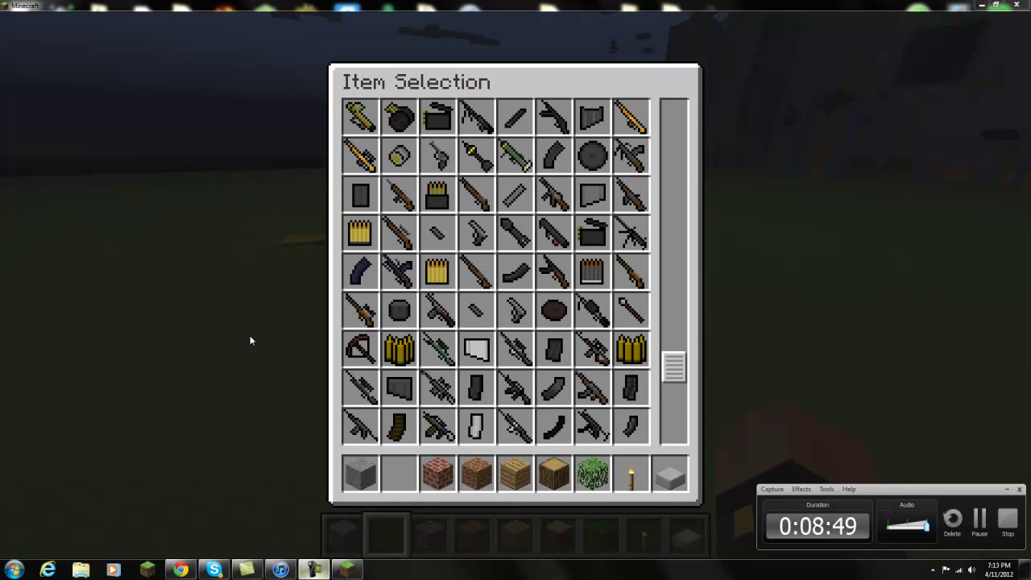
pyautogui.moveTo(681, 369); pyautogui.dragTo(682, 392)
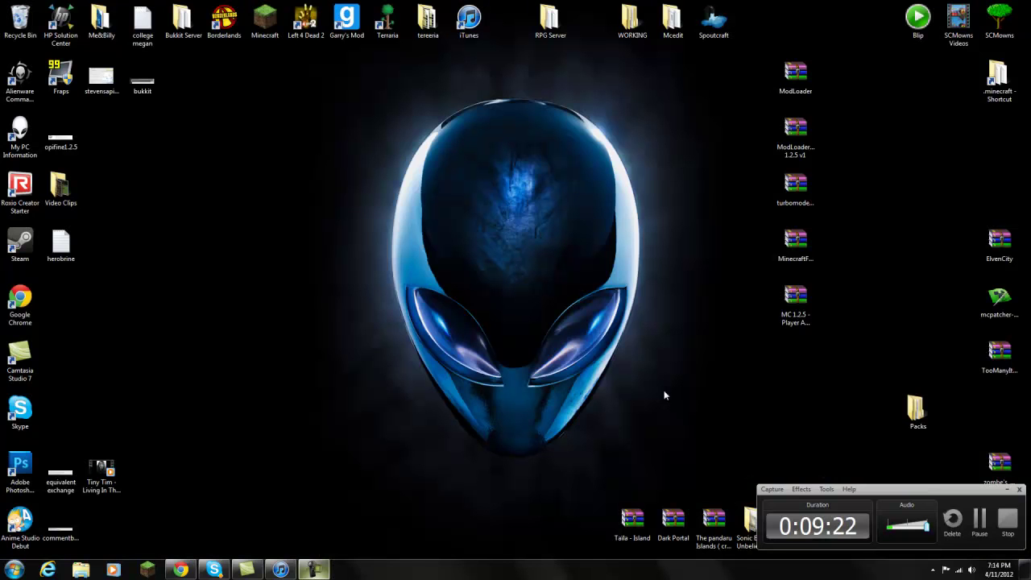